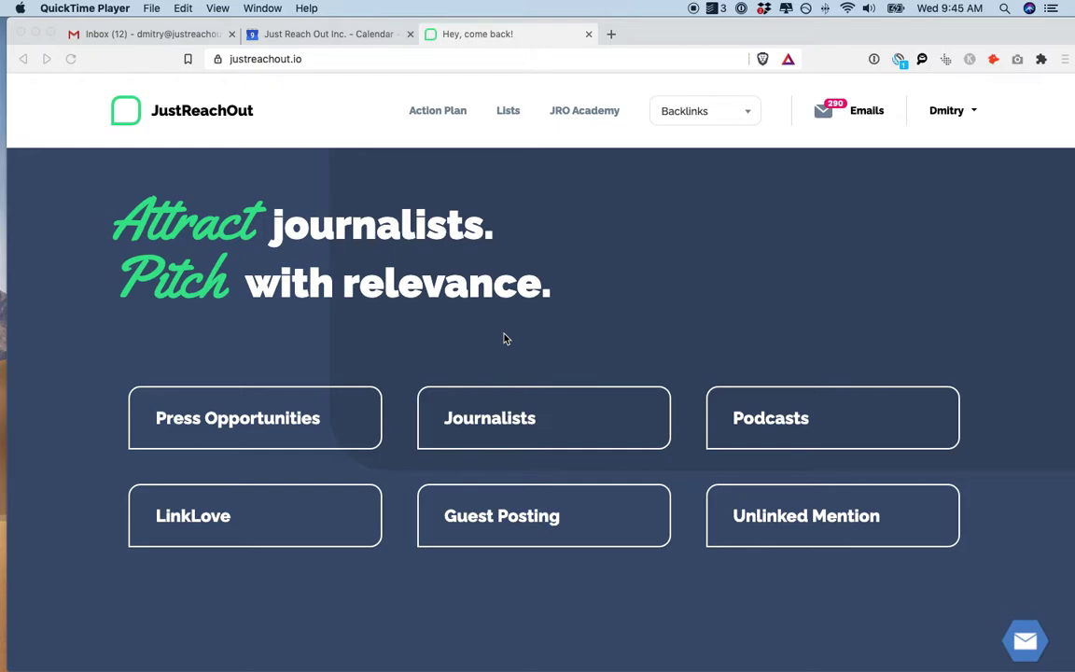
Step: Open Press Opportunities and search them for "health"
click(286, 420)
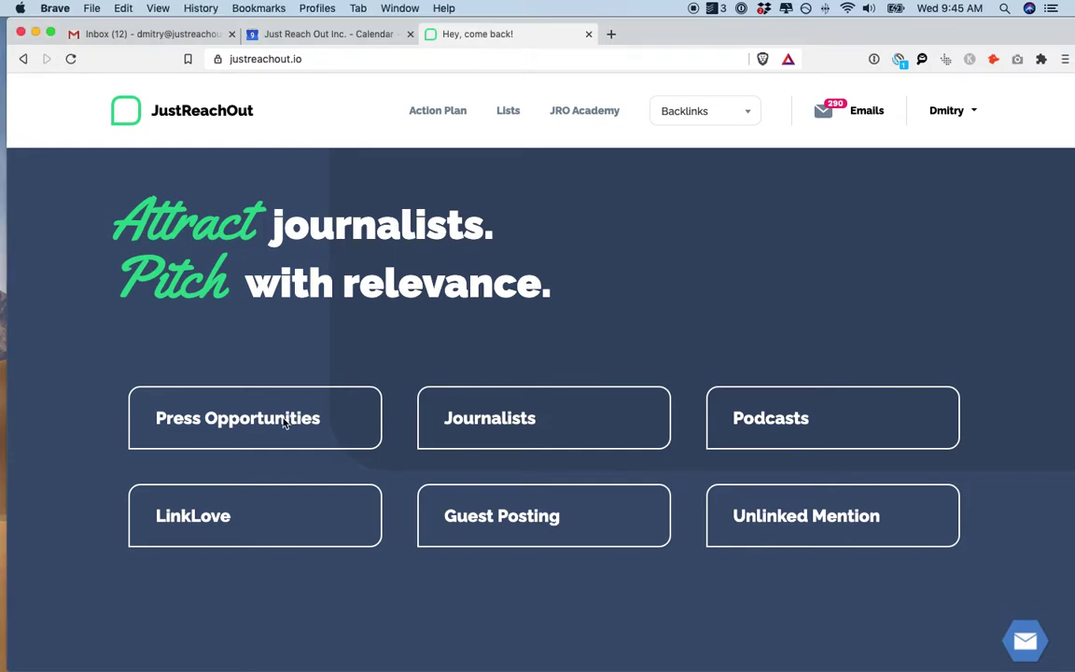
click(271, 417)
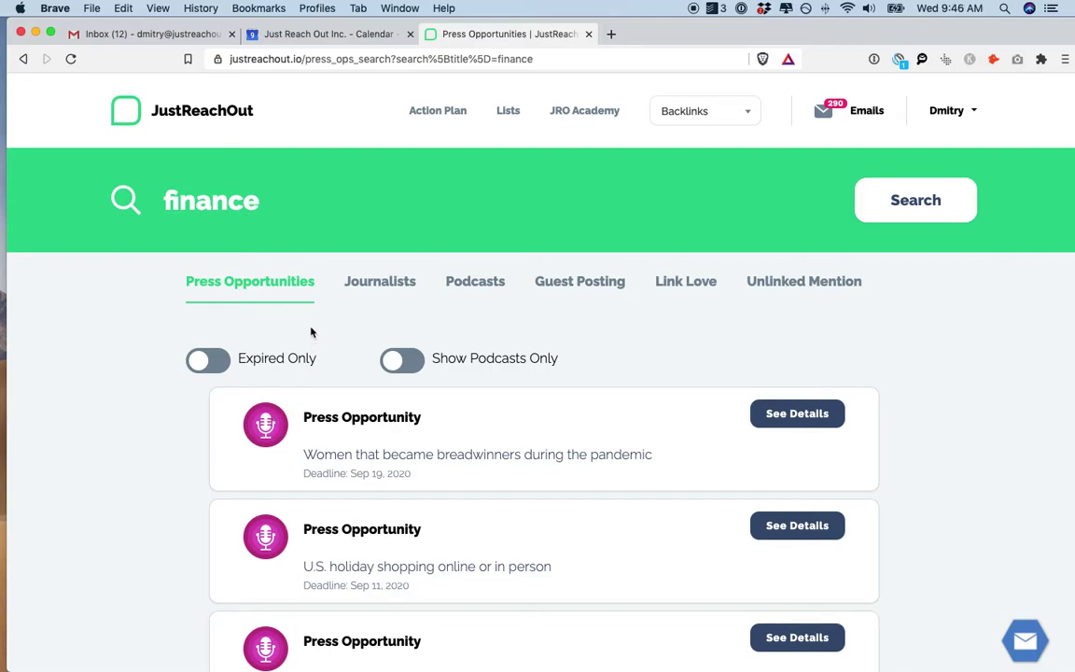
double_click(227, 203)
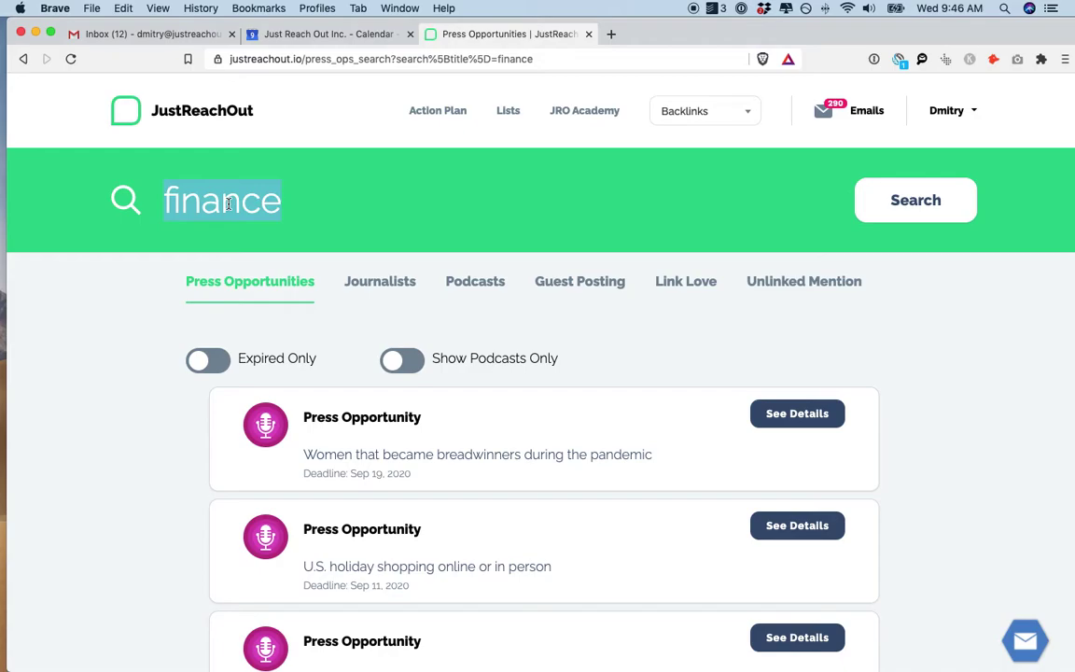
text(health)
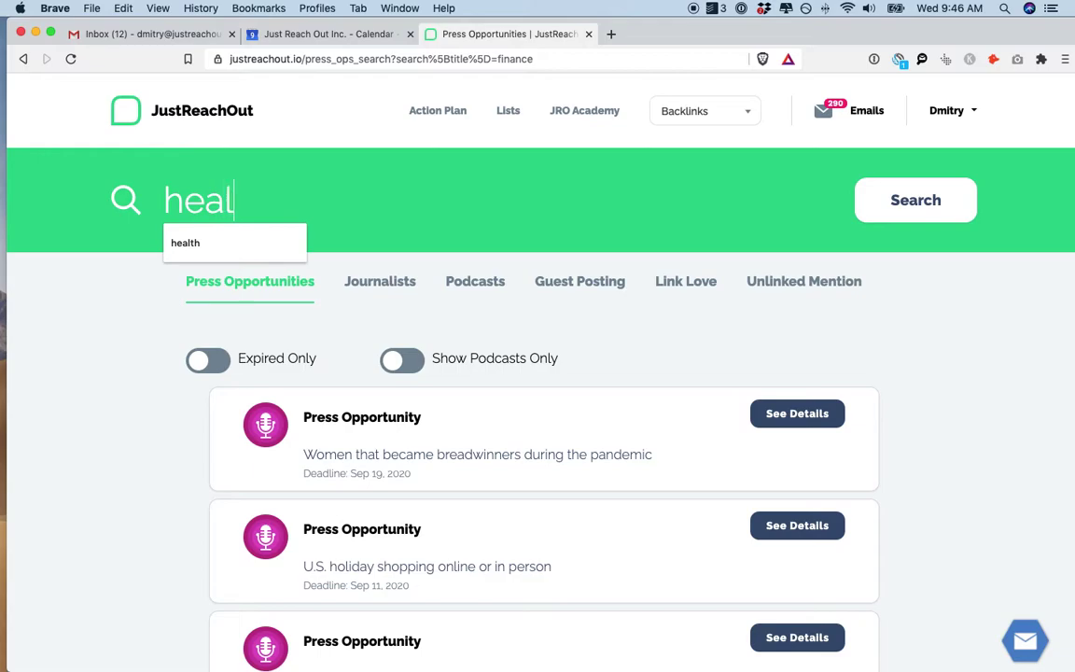
key(Return)
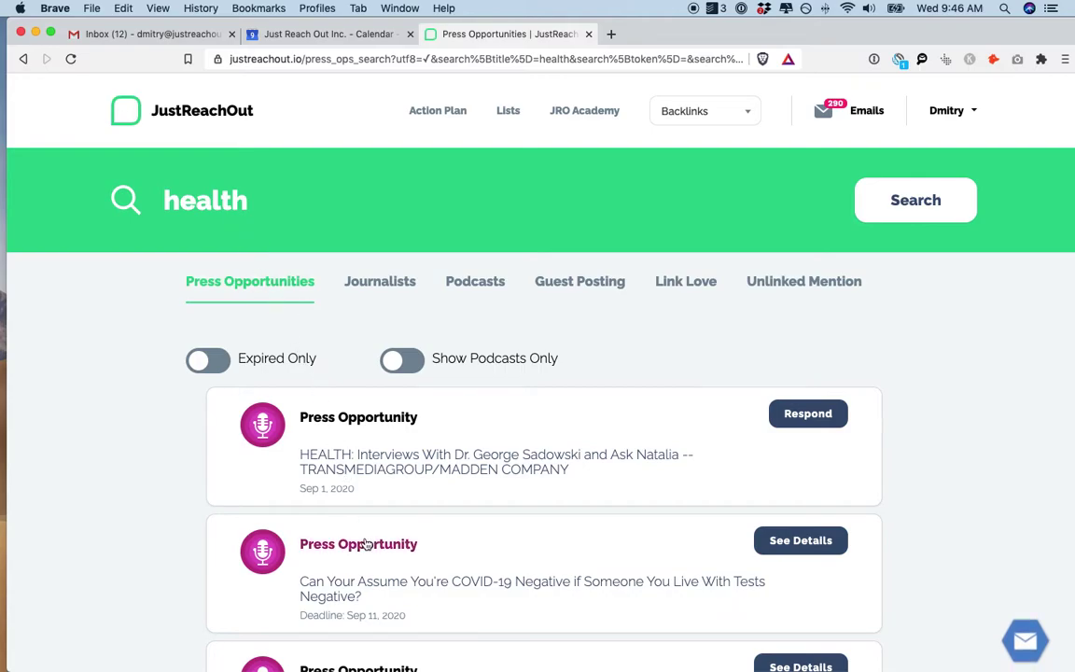
Step: Review the topics and deadlines of the press opportunities listed for "health"
scroll(365, 545, down, 5)
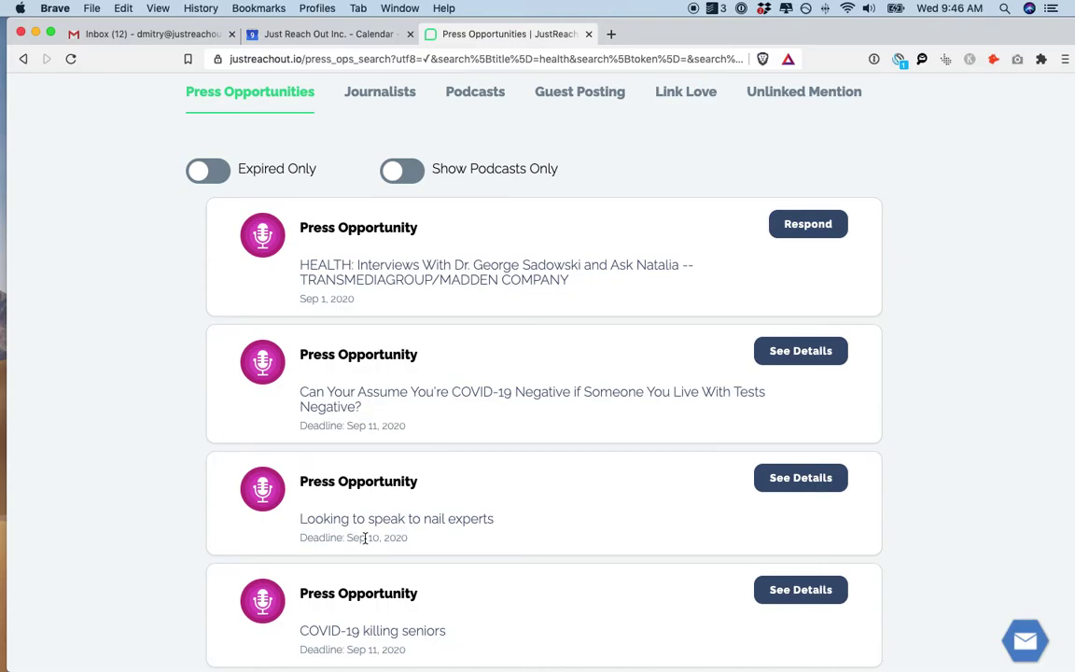
scroll(365, 537, down, 5)
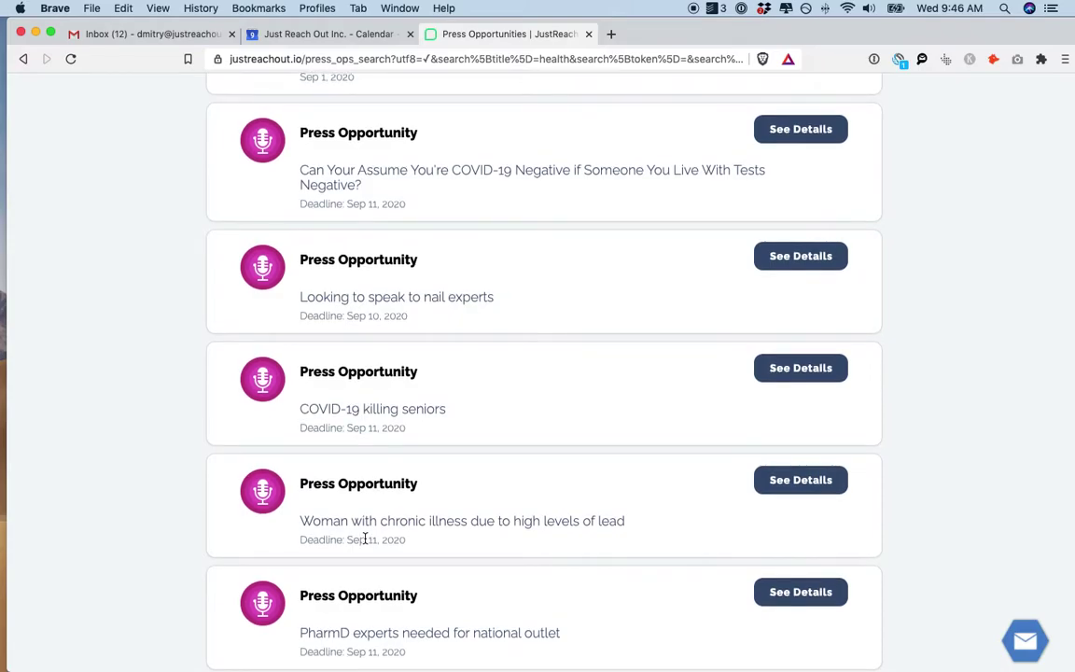
scroll(365, 537, down, 1)
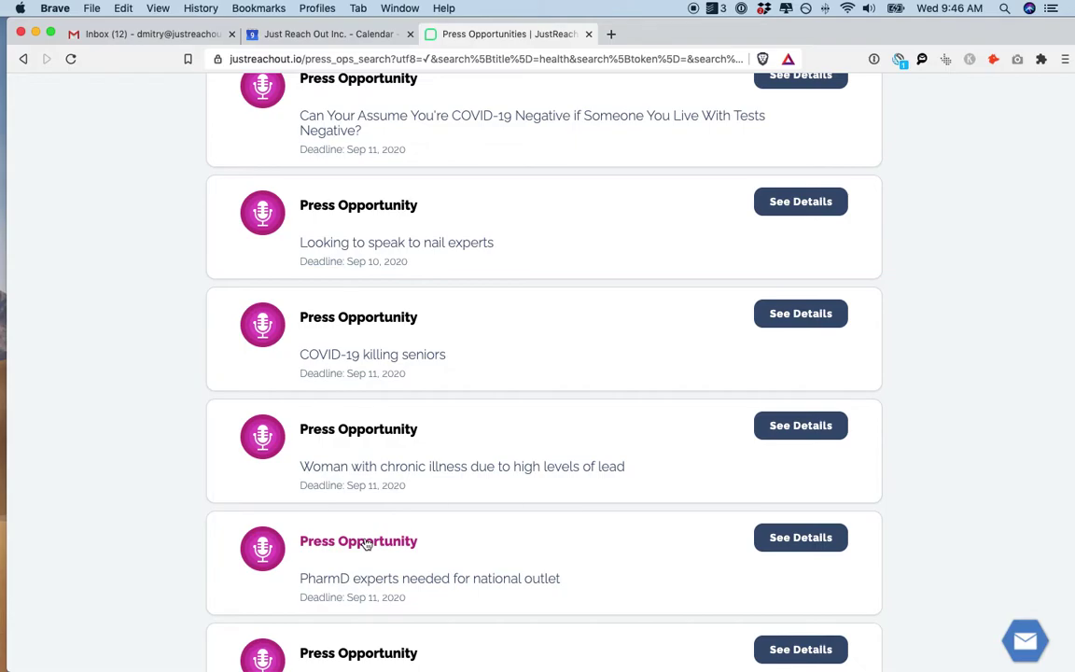
scroll(367, 545, up, 5)
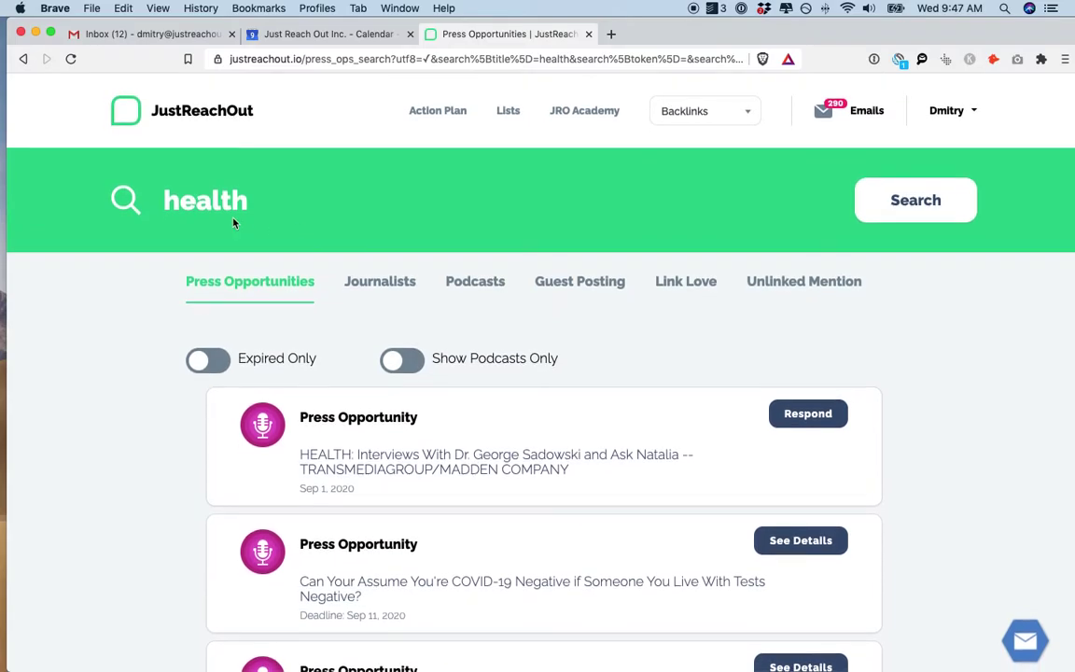
scroll(392, 507, down, 5)
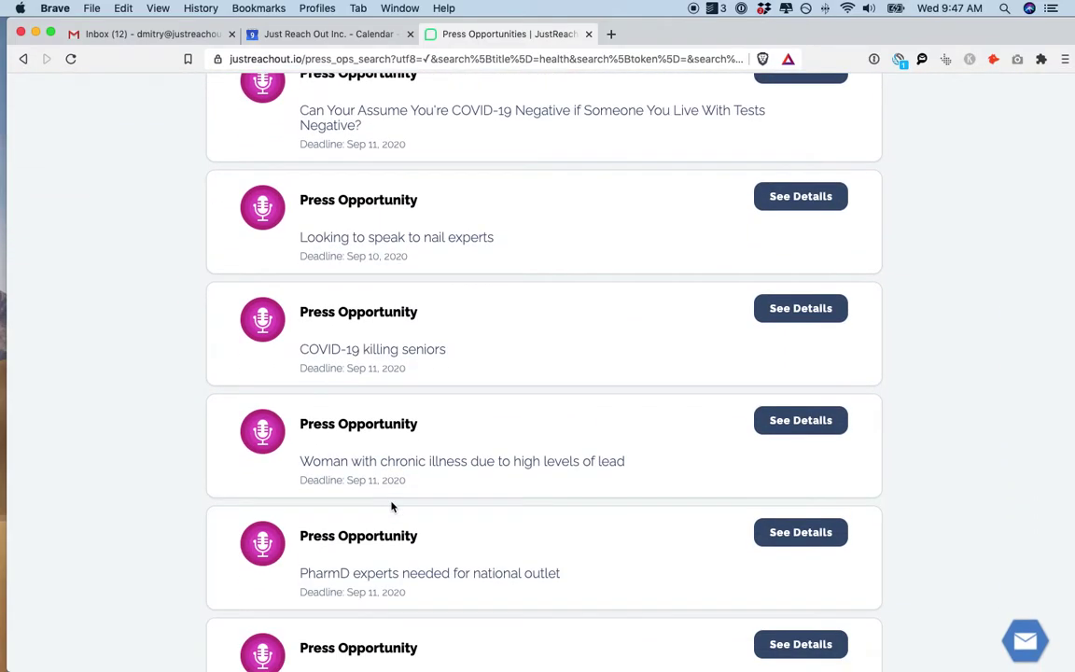
scroll(392, 506, down, 3)
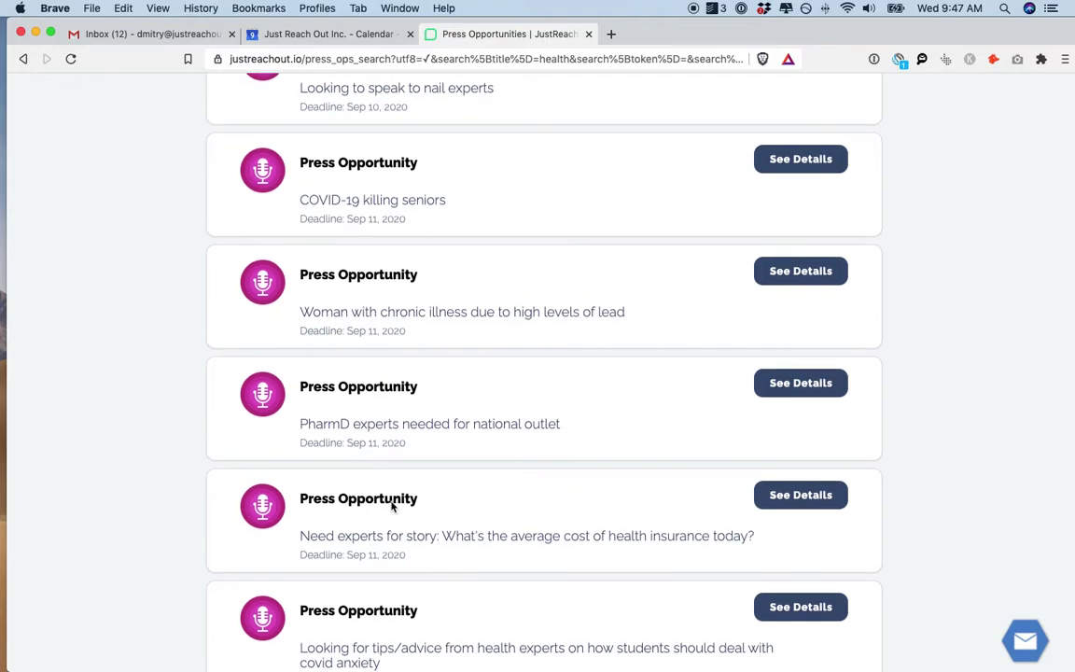
scroll(392, 504, down, 2)
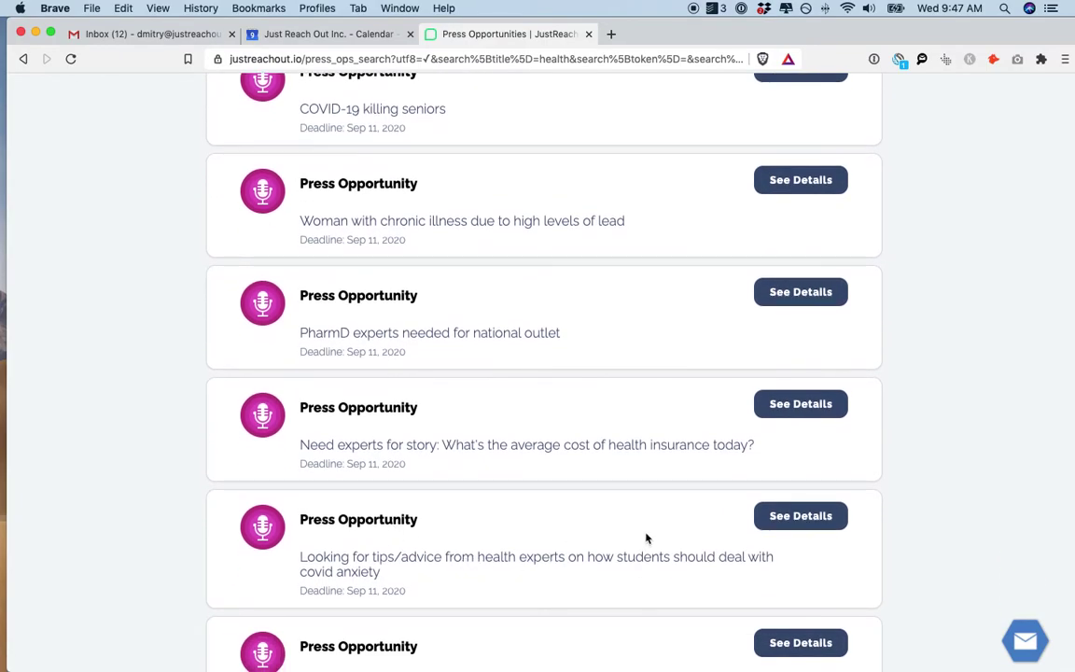
scroll(485, 512, up, 8)
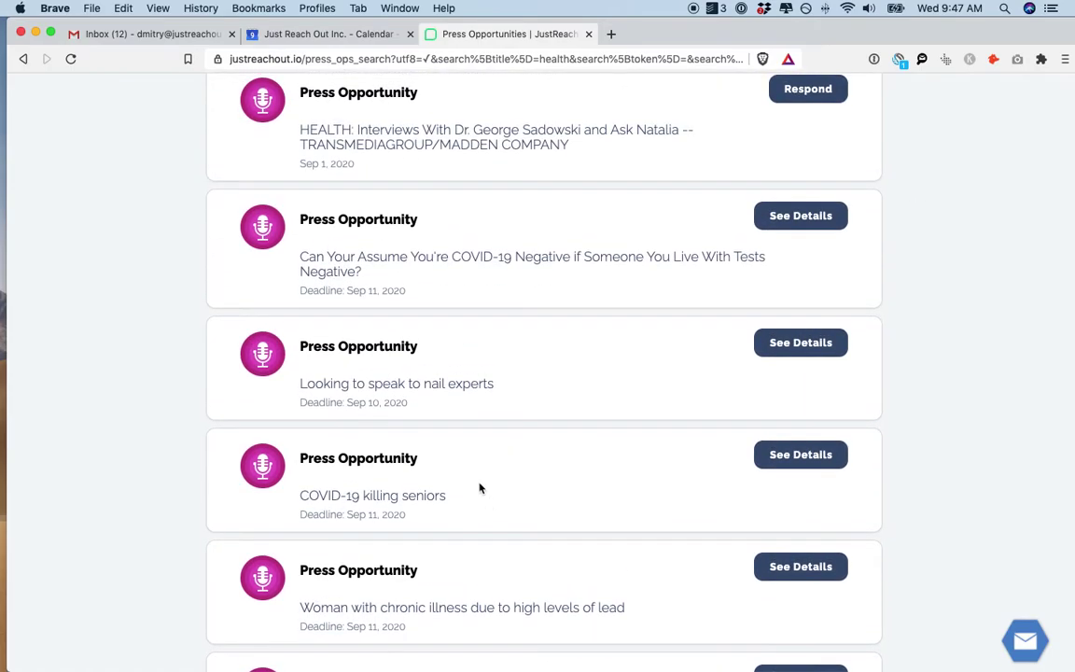
scroll(469, 412, up, 4)
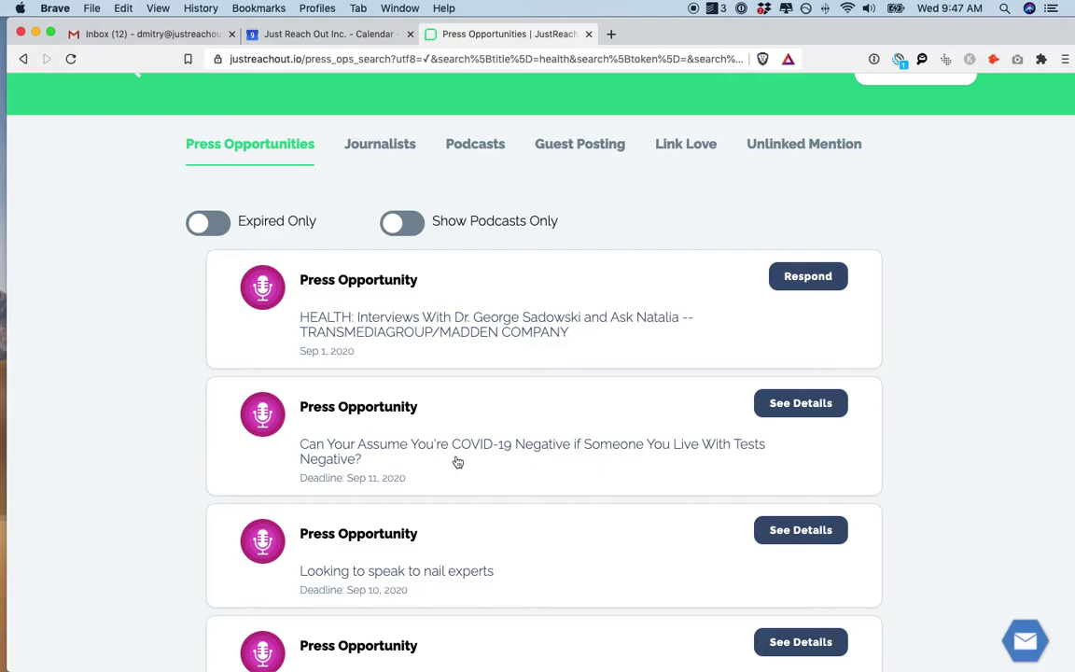
scroll(457, 457, up, 3)
Step: Search the press opportunities for "well being" and limit the results to expired ones only
double_click(214, 207)
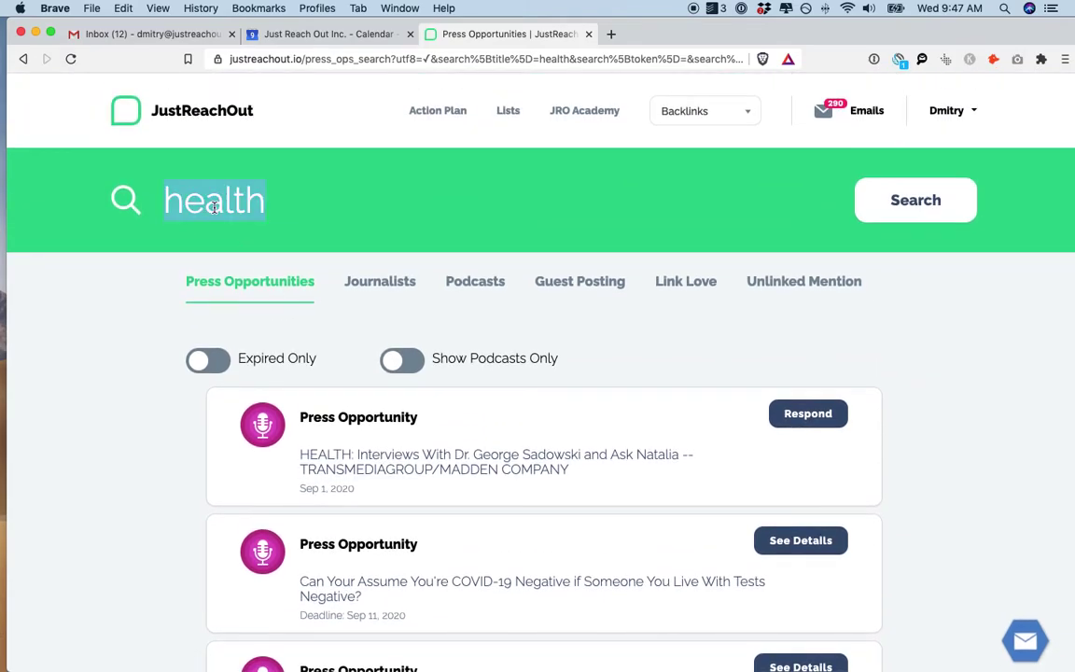
text(well being)
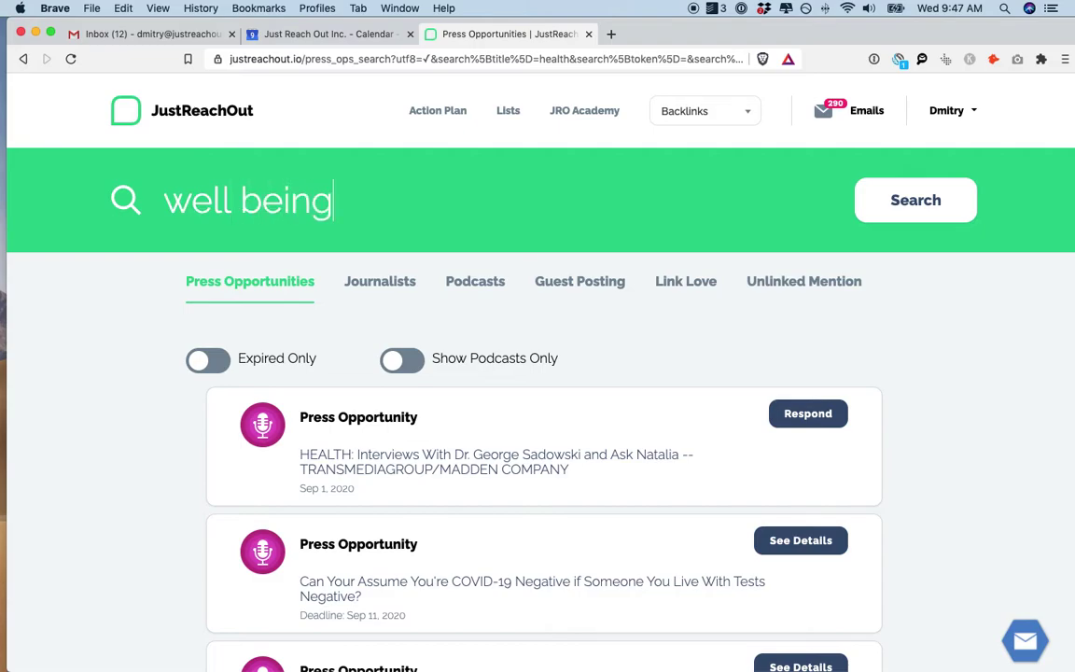
key(Return)
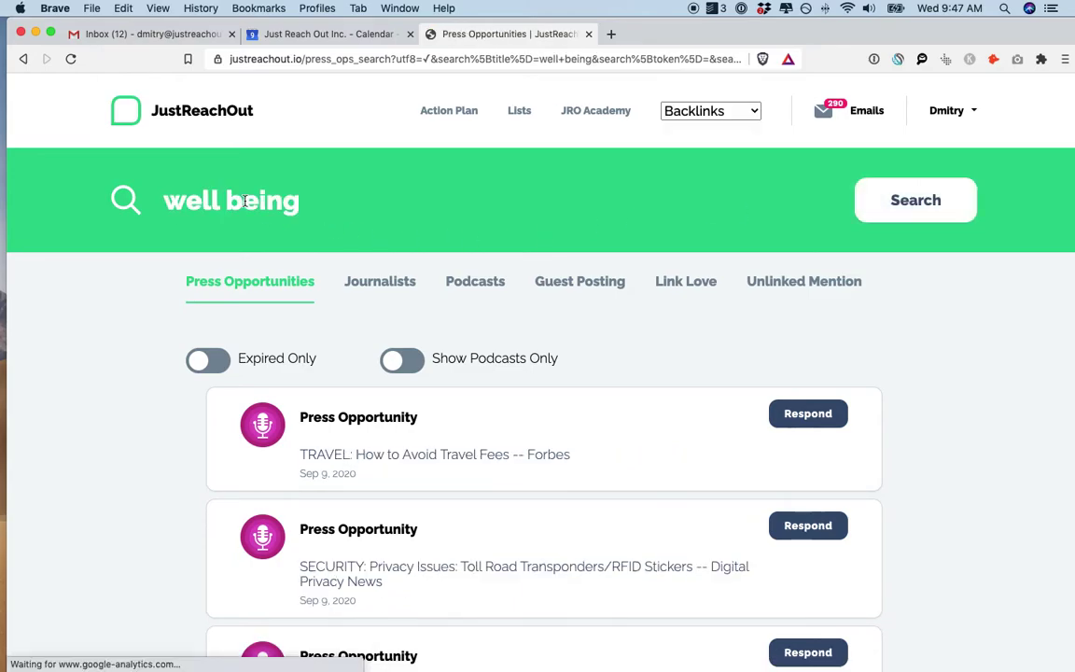
scroll(352, 378, down, 2)
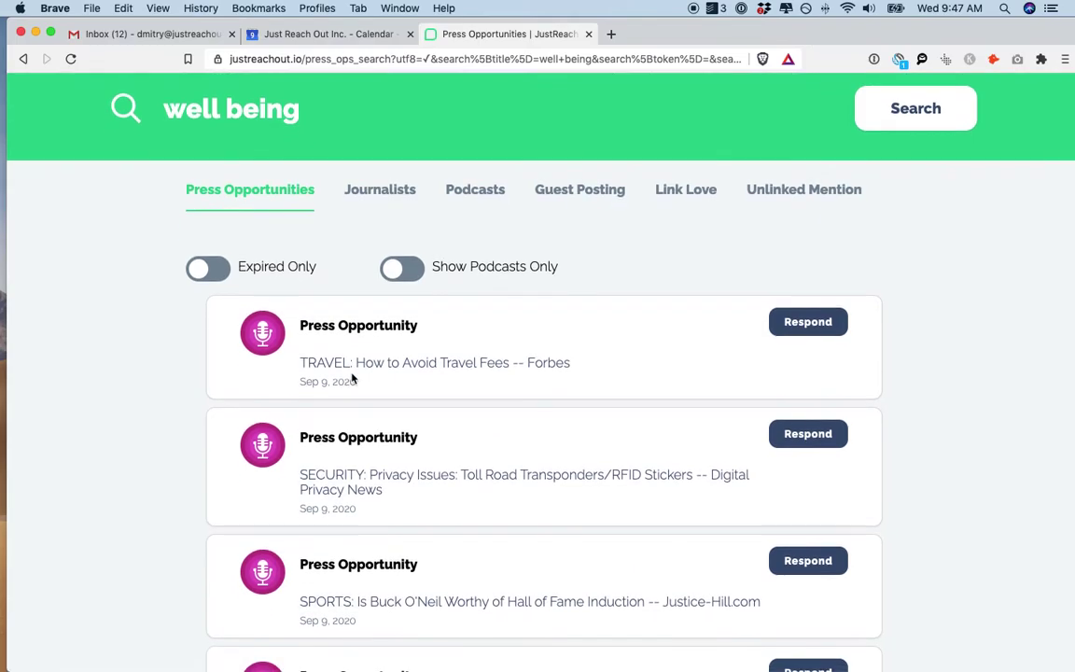
scroll(352, 378, up, 1)
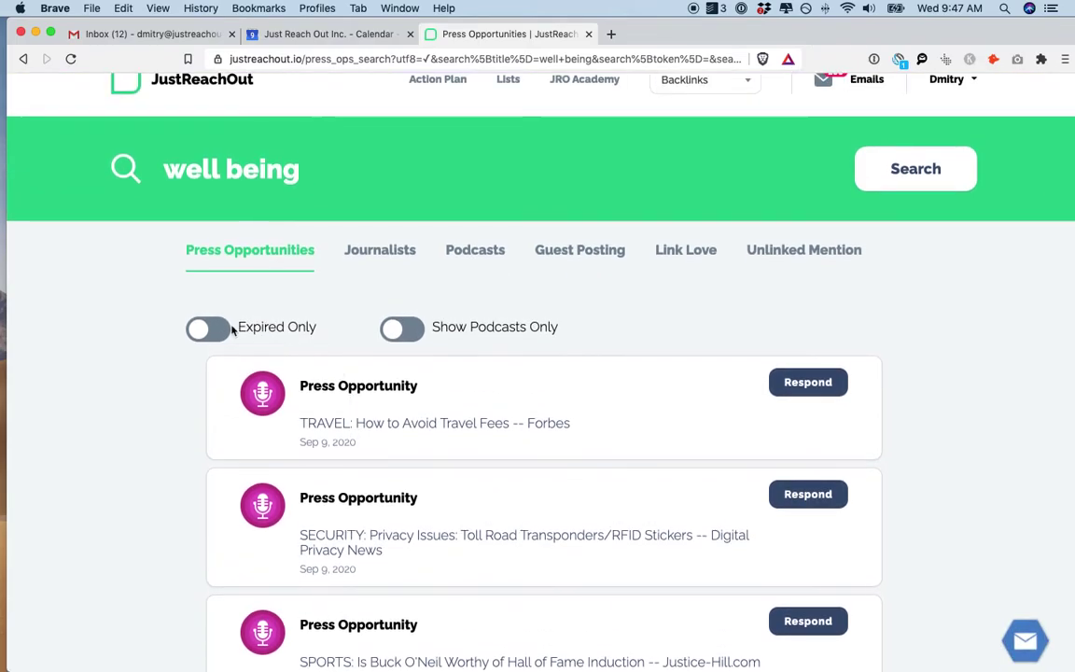
click(204, 329)
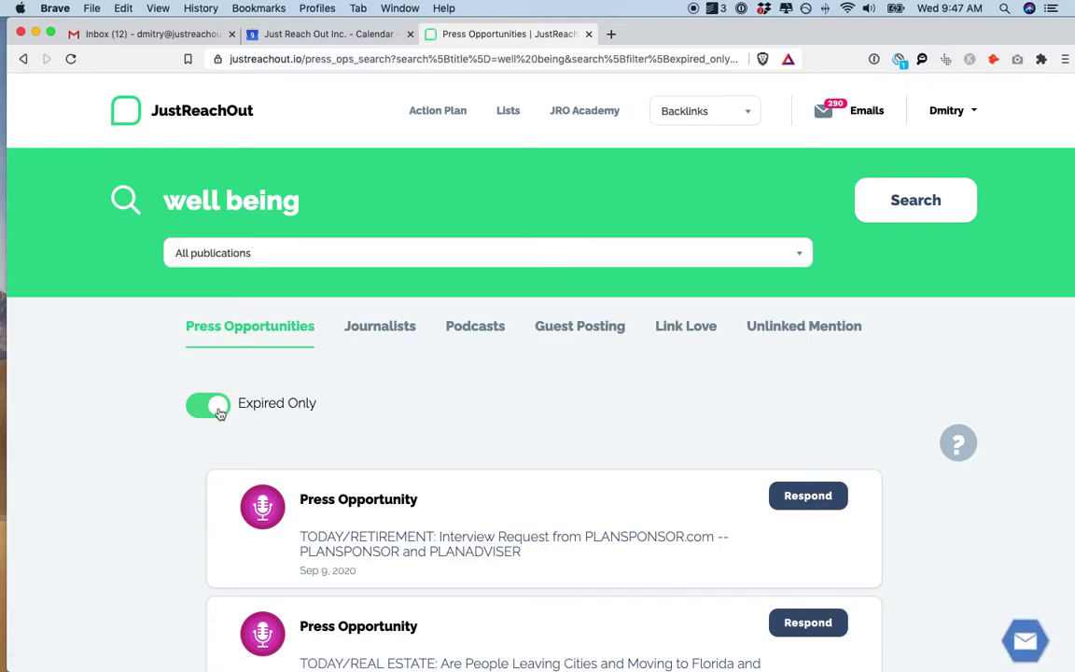
Step: Look through the expired opportunities and open Business Insider's request asking small business owners about an extra 2 hours a day
scroll(303, 417, down, 3)
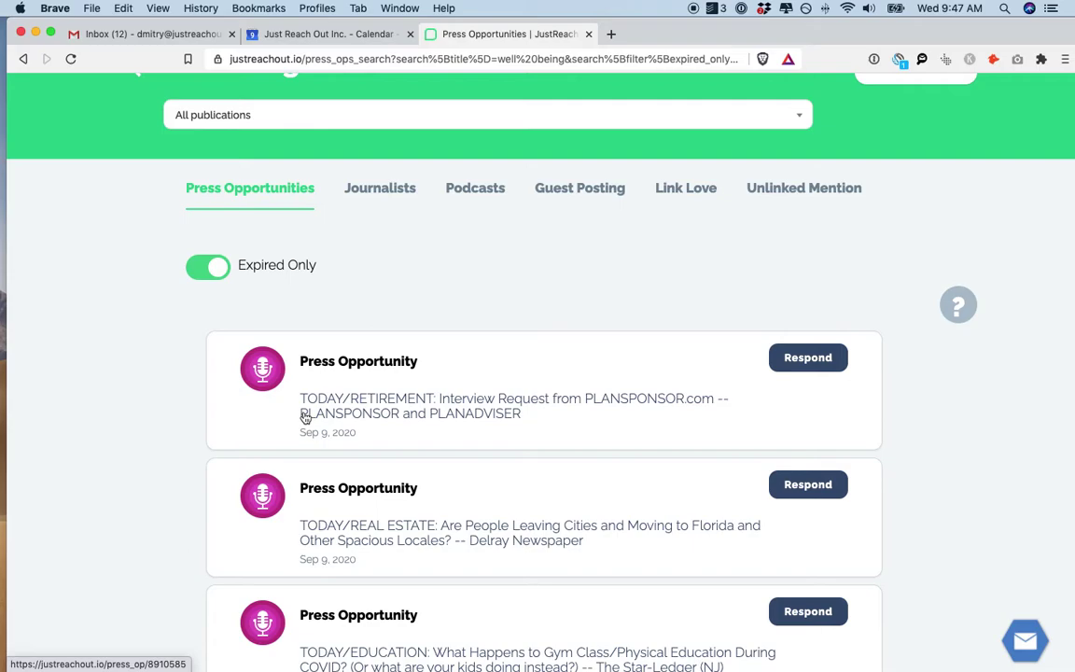
scroll(305, 417, down, 3)
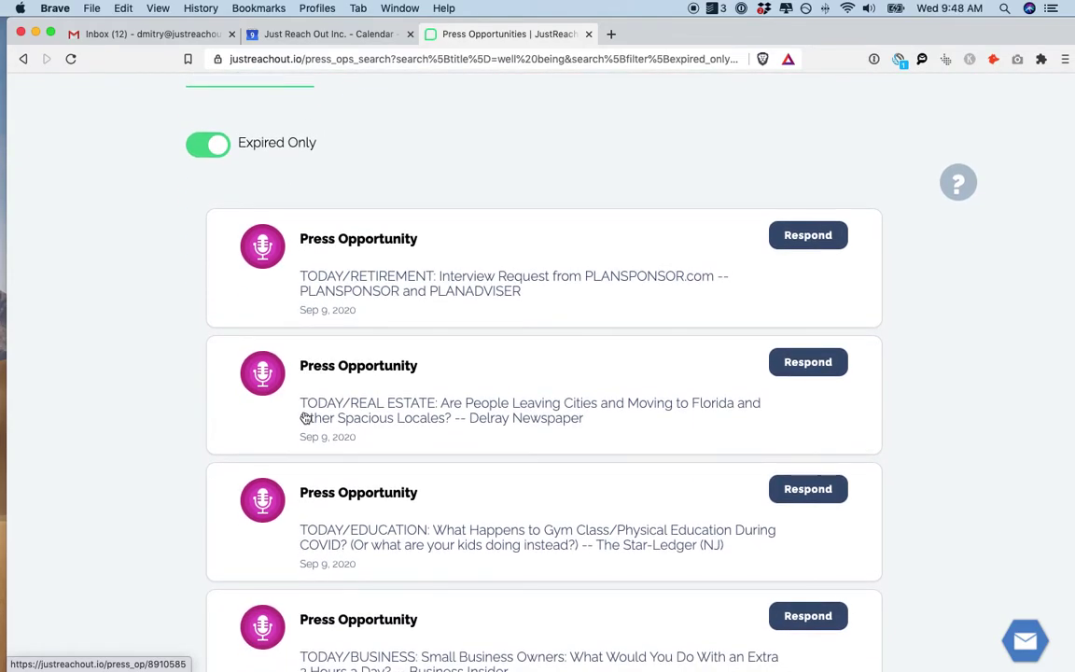
scroll(305, 417, up, 1)
scroll(305, 417, down, 3)
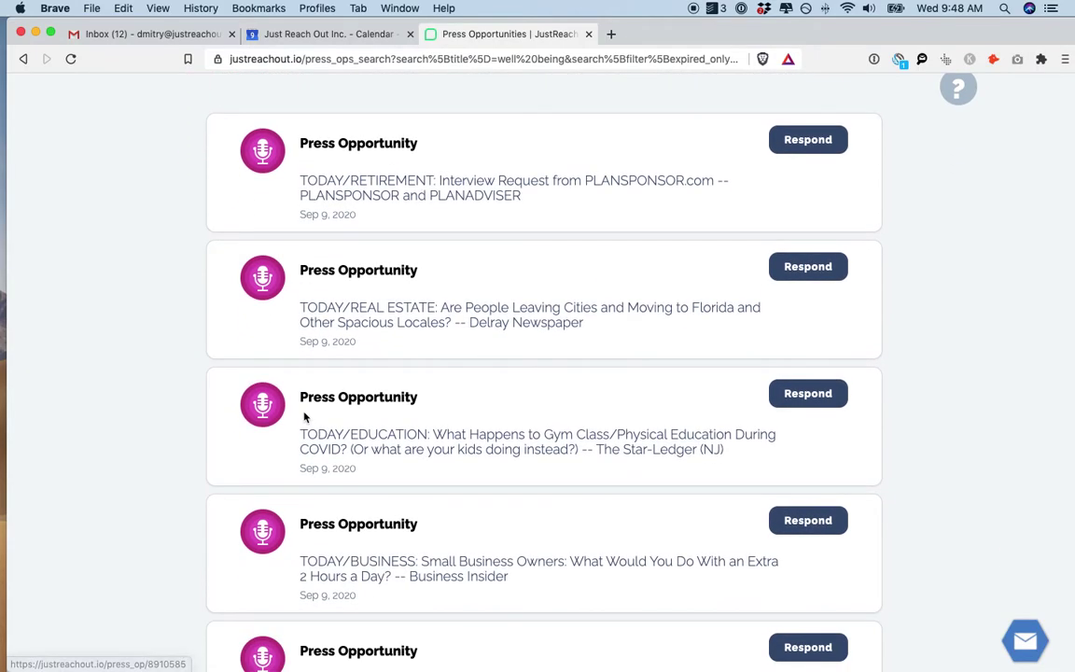
scroll(518, 555, down, 1)
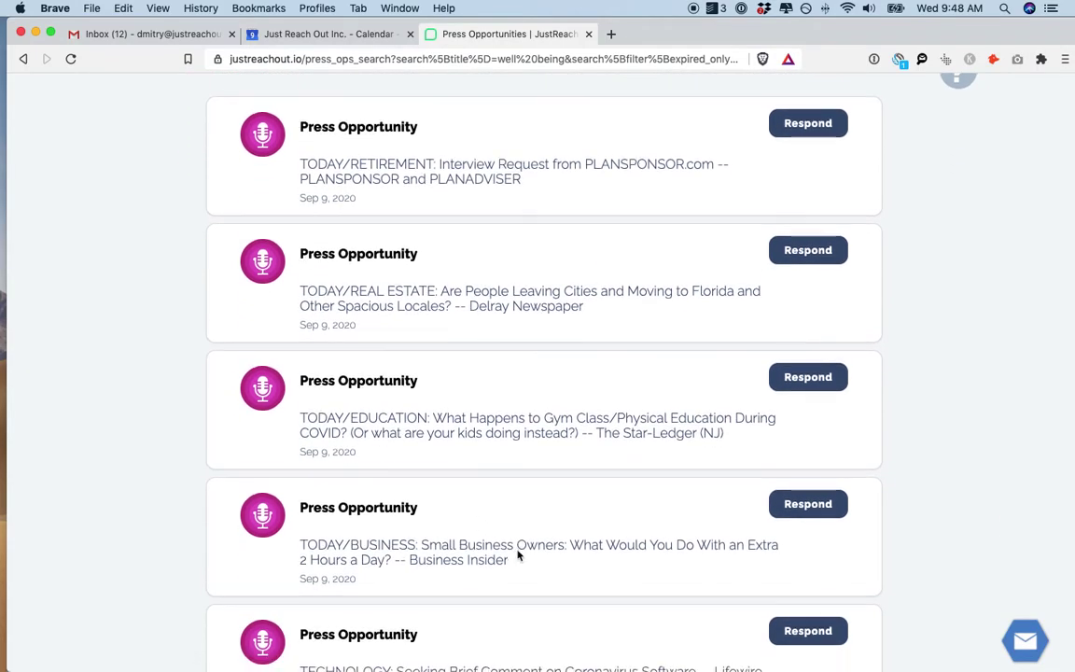
click(506, 554)
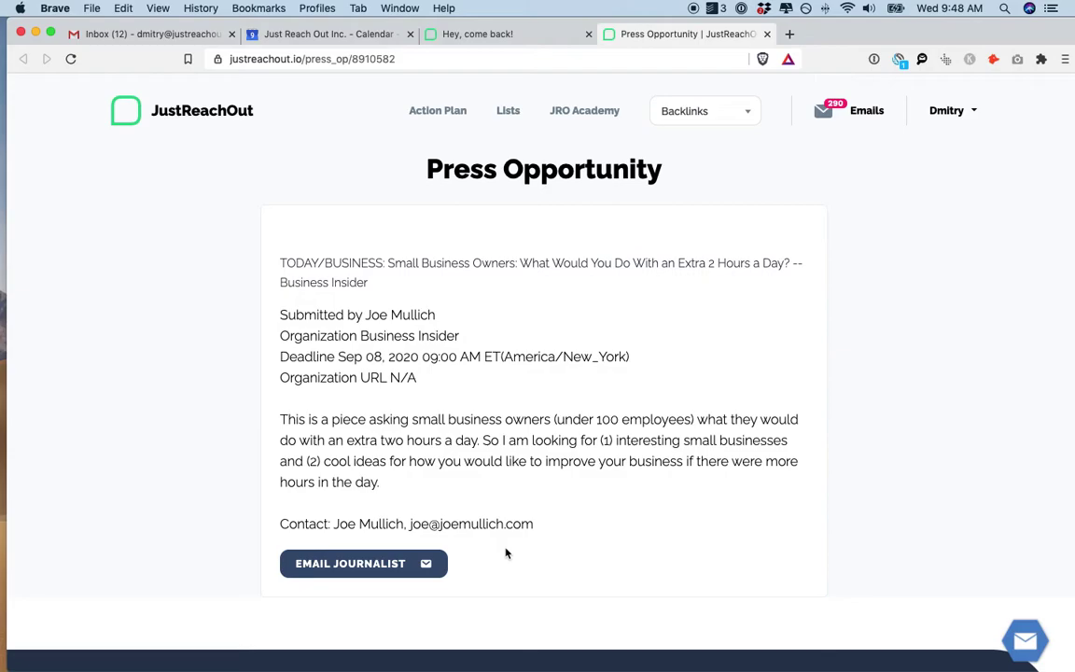
Step: Return to the results list and search the expired press opportunities for "health food"
click(433, 34)
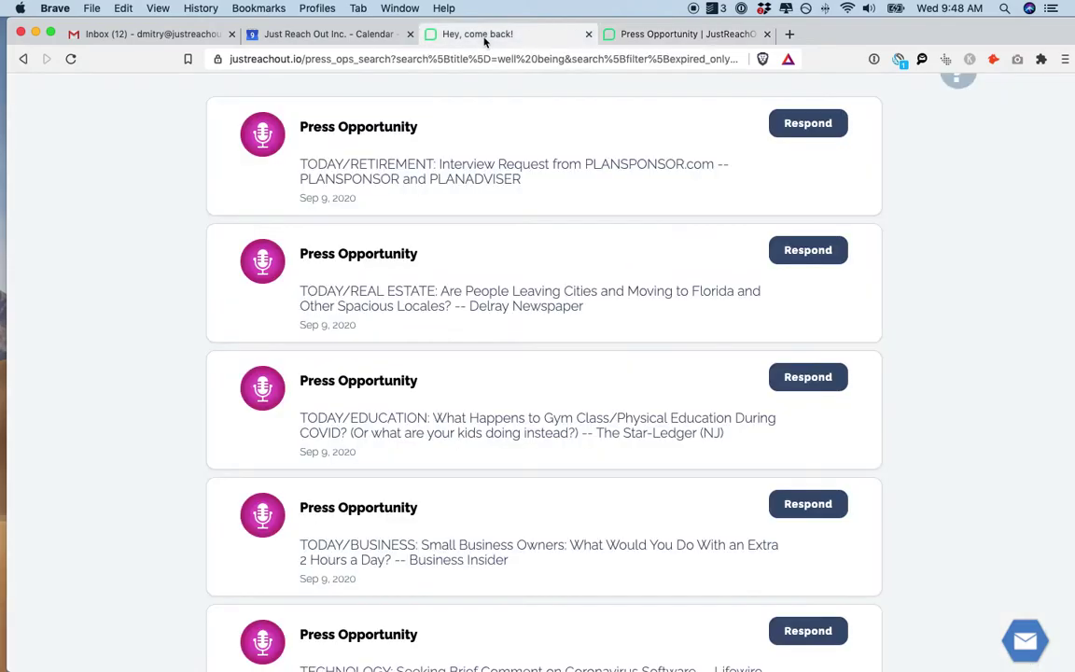
scroll(406, 293, up, 5)
double_click(262, 205)
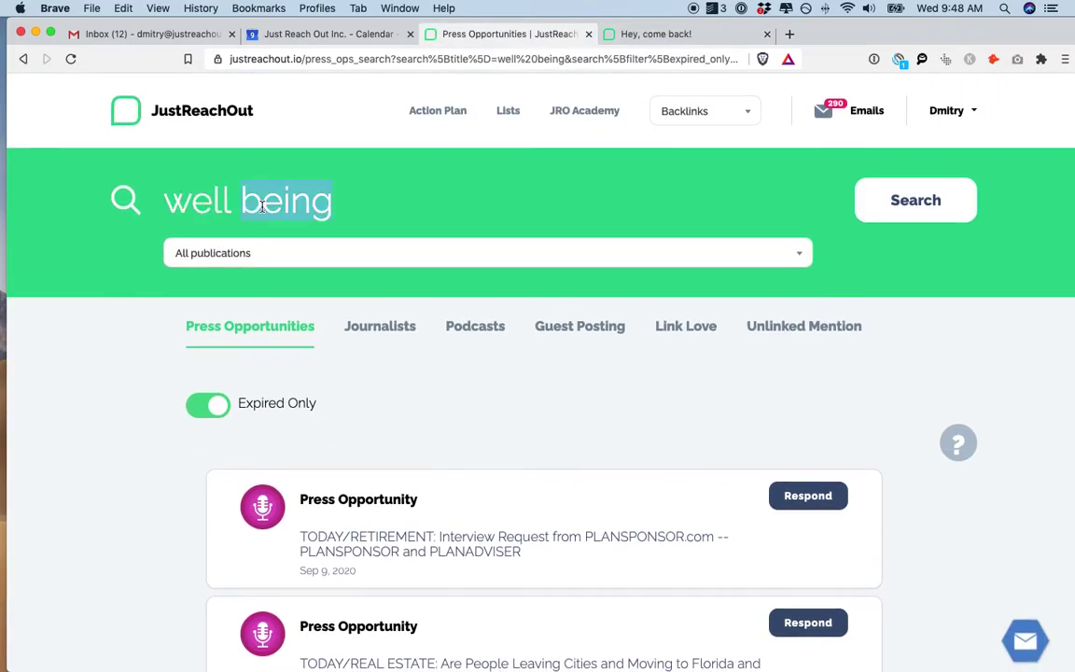
key(BackSpace)
key(BackSpace)
key(BackSpace)
key(BackSpace)
key(BackSpace)
key(BackSpace)
text(health)
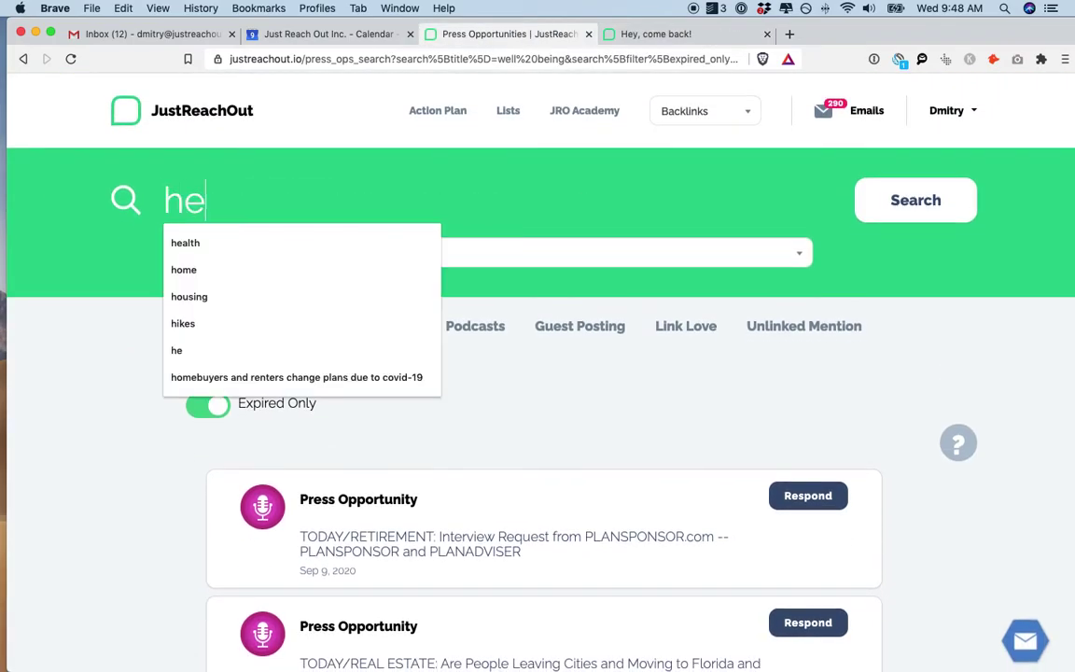
text( food)
key(Return)
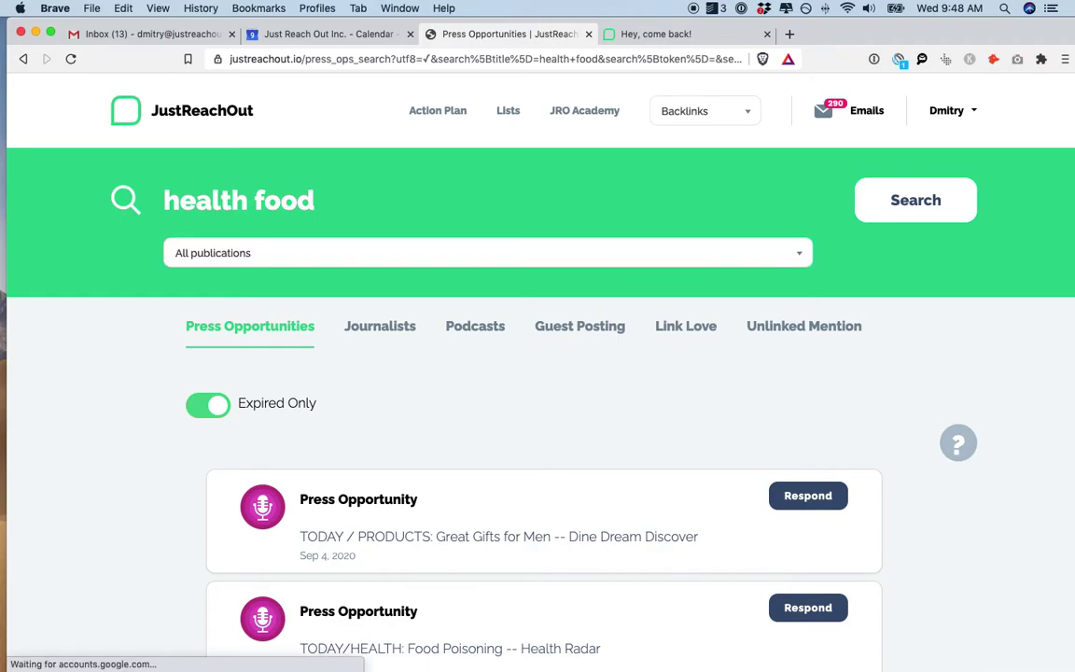
Step: Open the EatingWell Online request "Best Healthy Foods to Buy at Walmart" from the expired results and read its details
scroll(574, 424, down, 4)
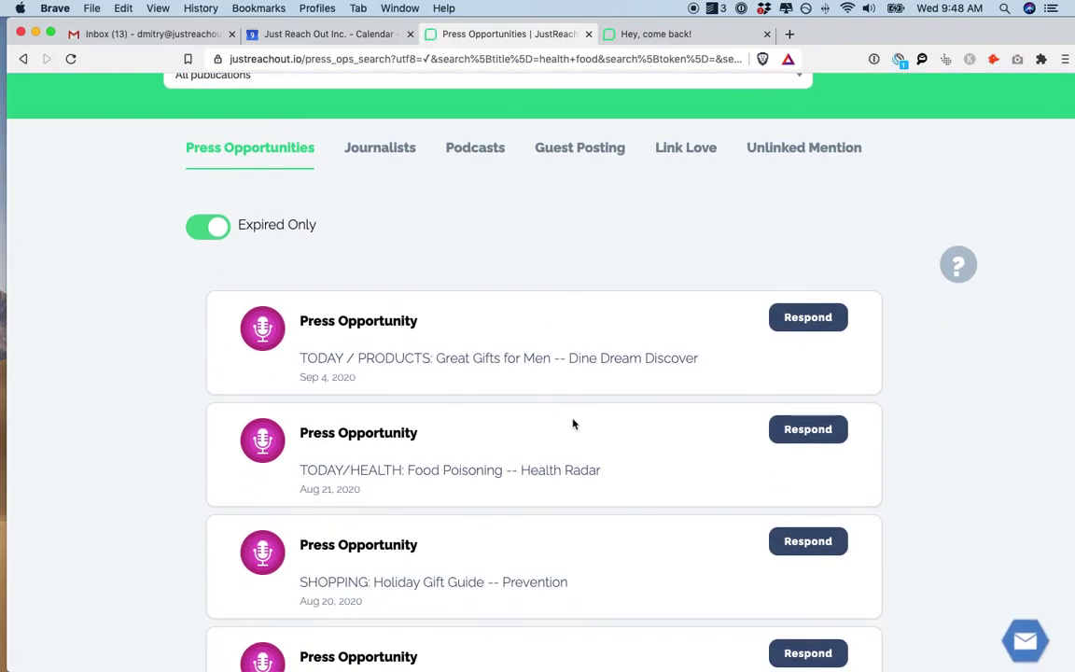
scroll(573, 424, down, 3)
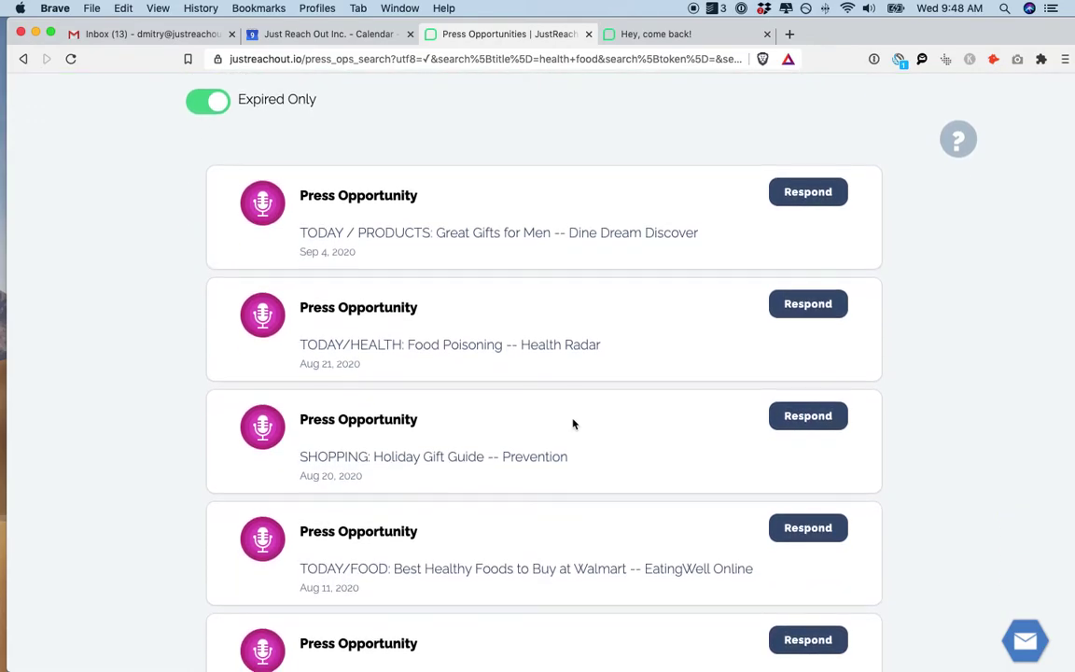
scroll(574, 424, up, 1)
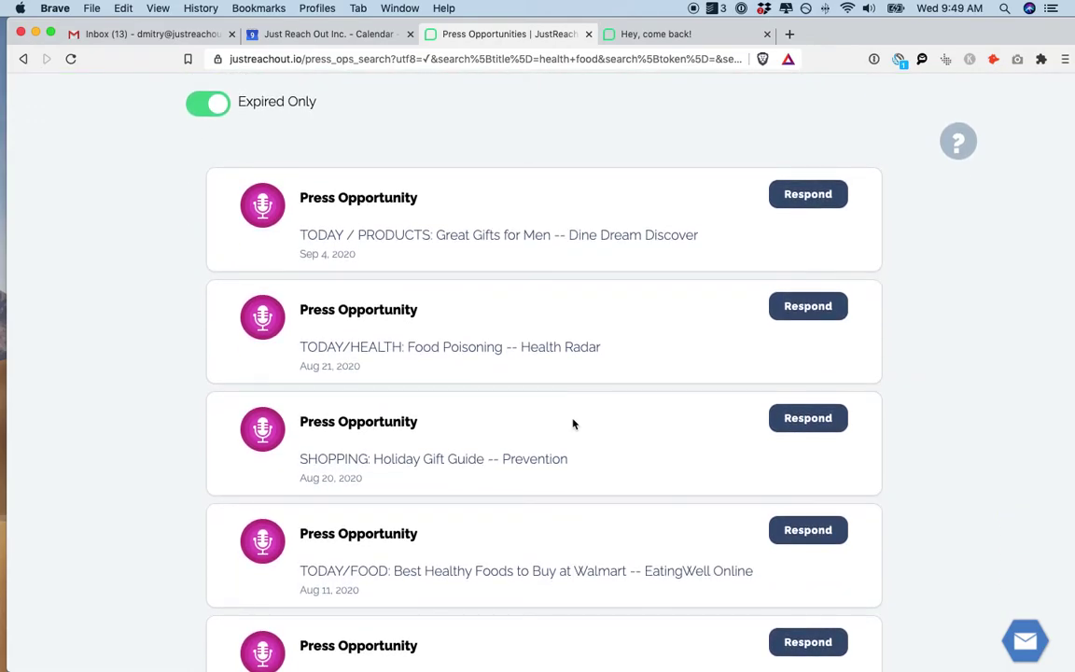
click(535, 580)
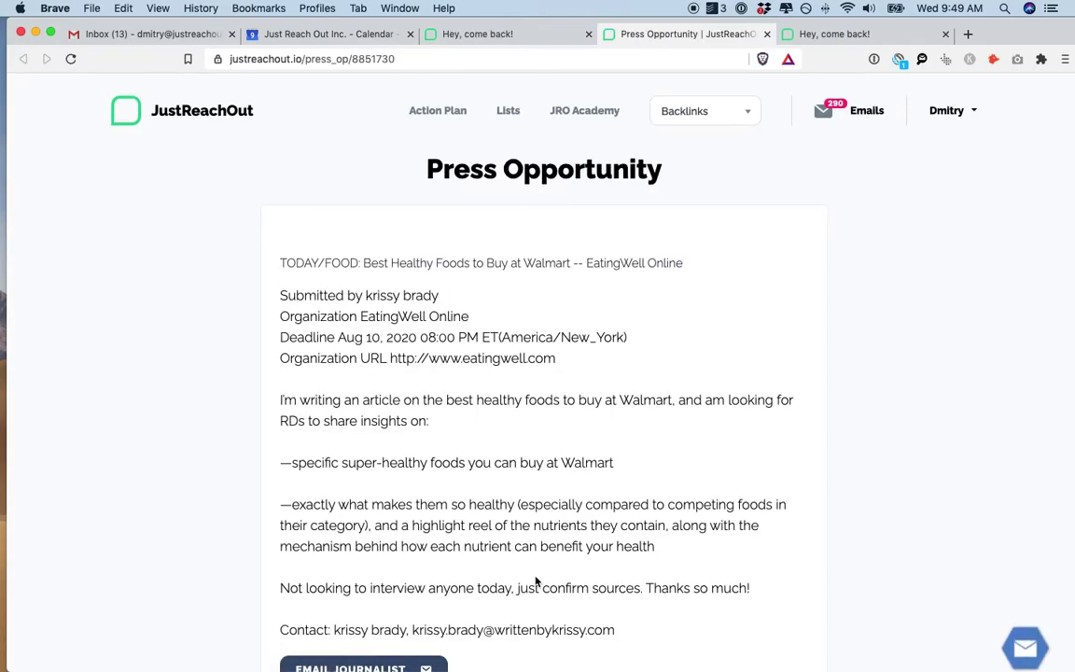
scroll(537, 580, down, 1)
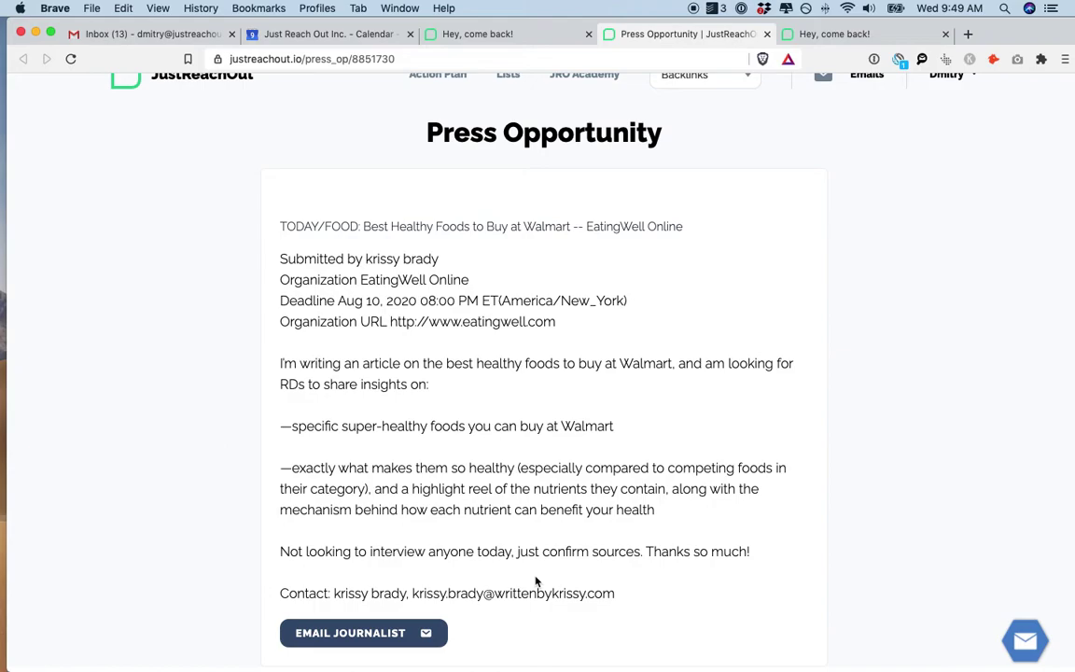
scroll(537, 583, up, 2)
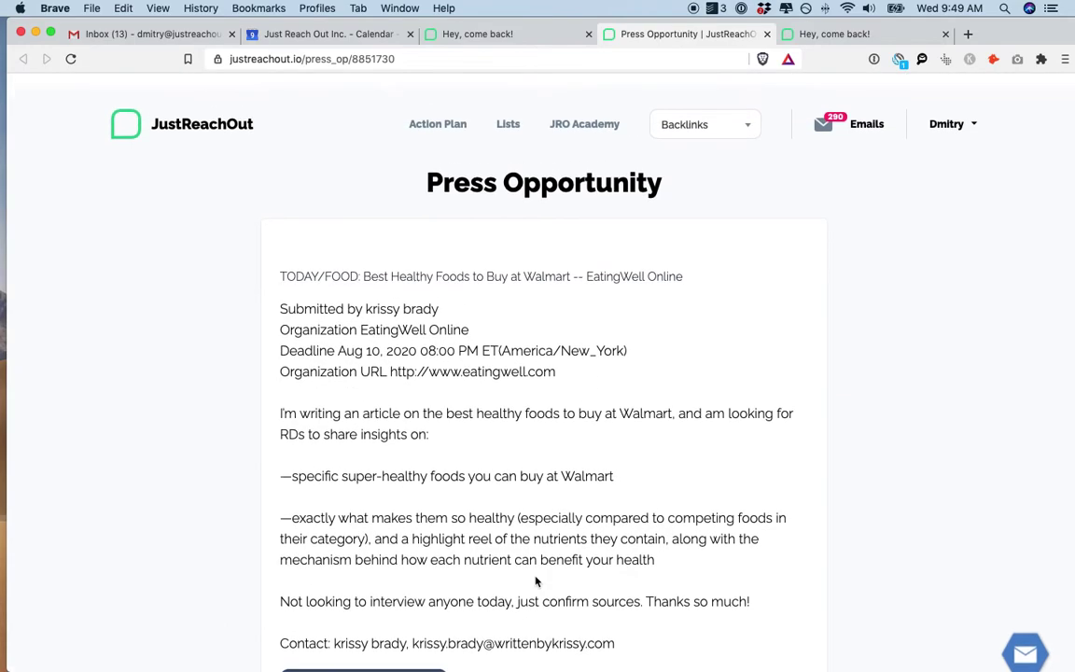
Step: Return to the expired "health food" press opportunities and switch to the journalist results for the same query
click(545, 37)
scroll(476, 223, up, 5)
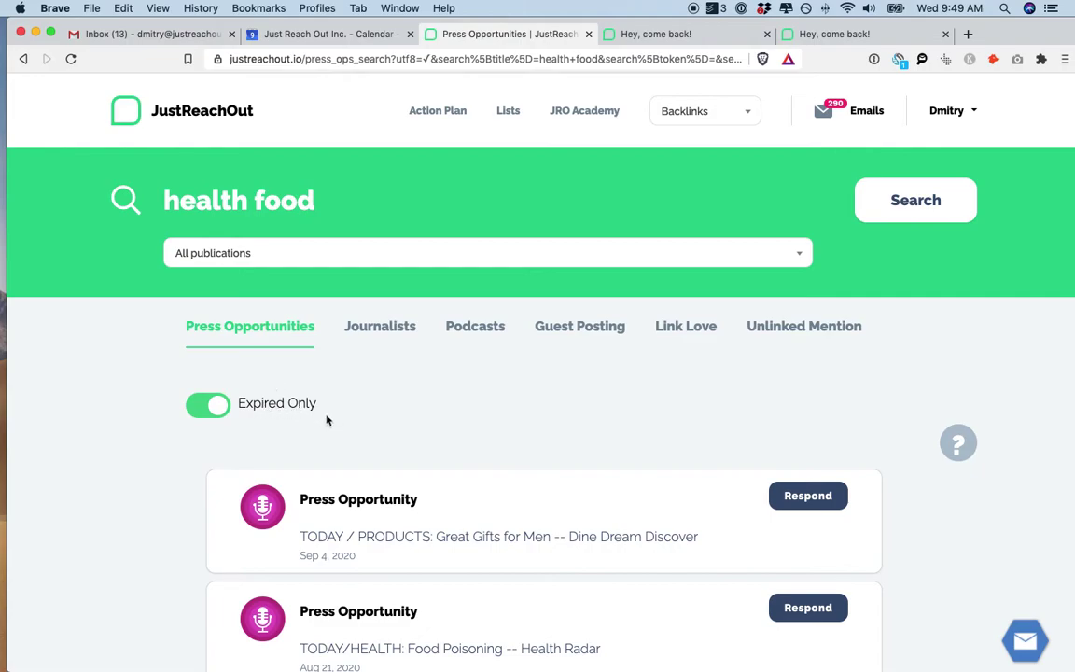
click(386, 329)
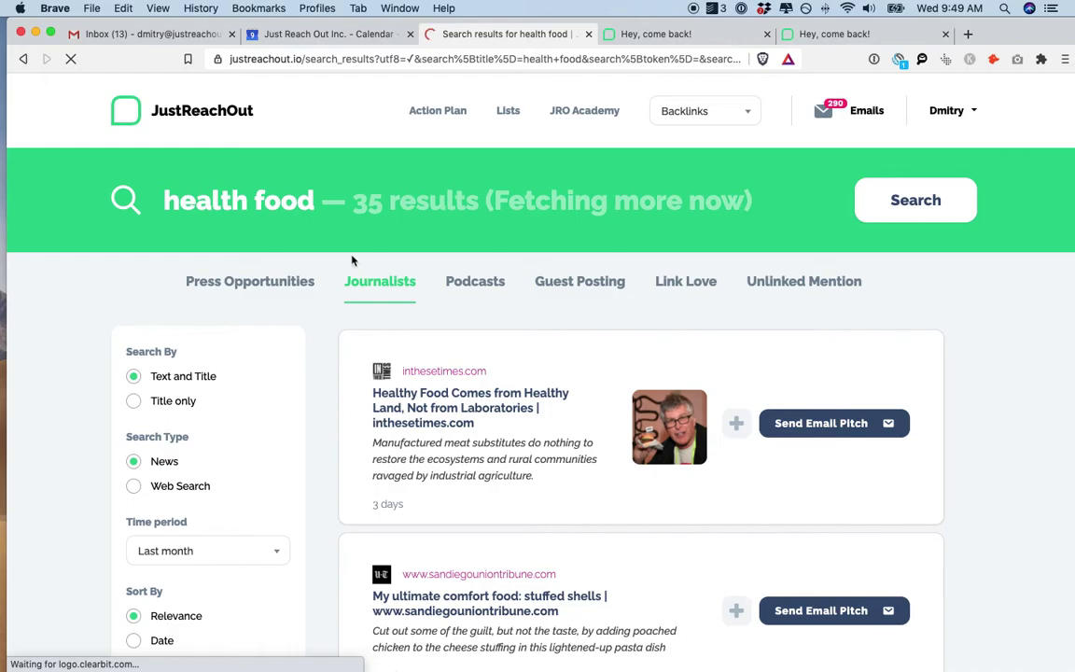
Step: Replace the "health food" query in the journalist search with "nut butter"
click(302, 202)
double_click(301, 202)
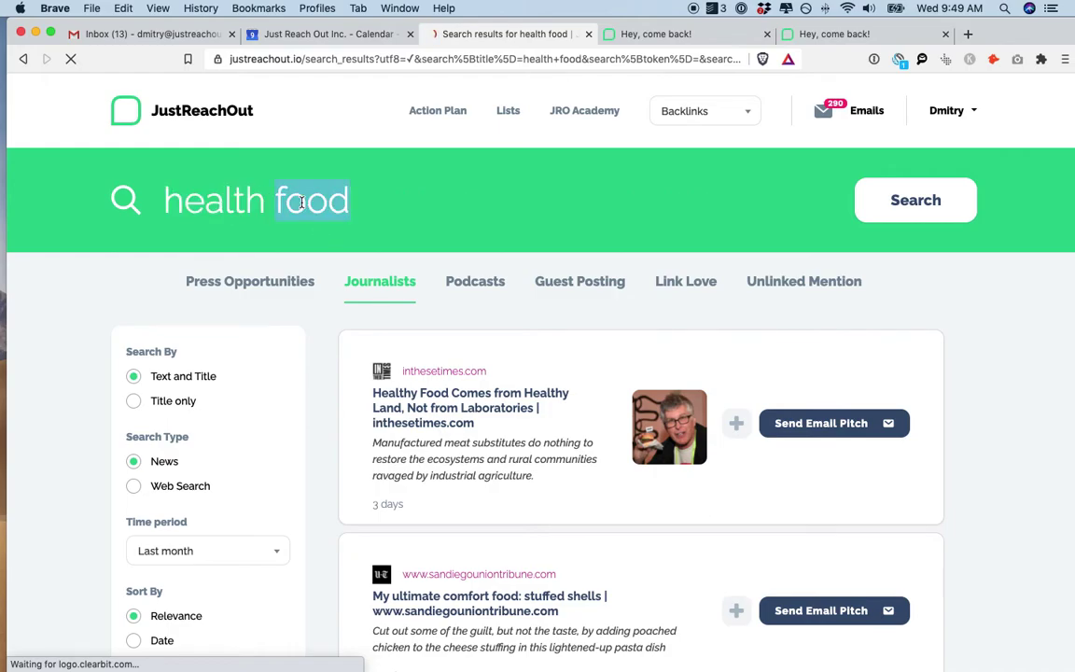
key(BackSpace)
key(BackSpace)
key(BackSpace)
key(BackSpace)
key(BackSpace)
key(BackSpace)
key(BackSpace)
key(BackSpace)
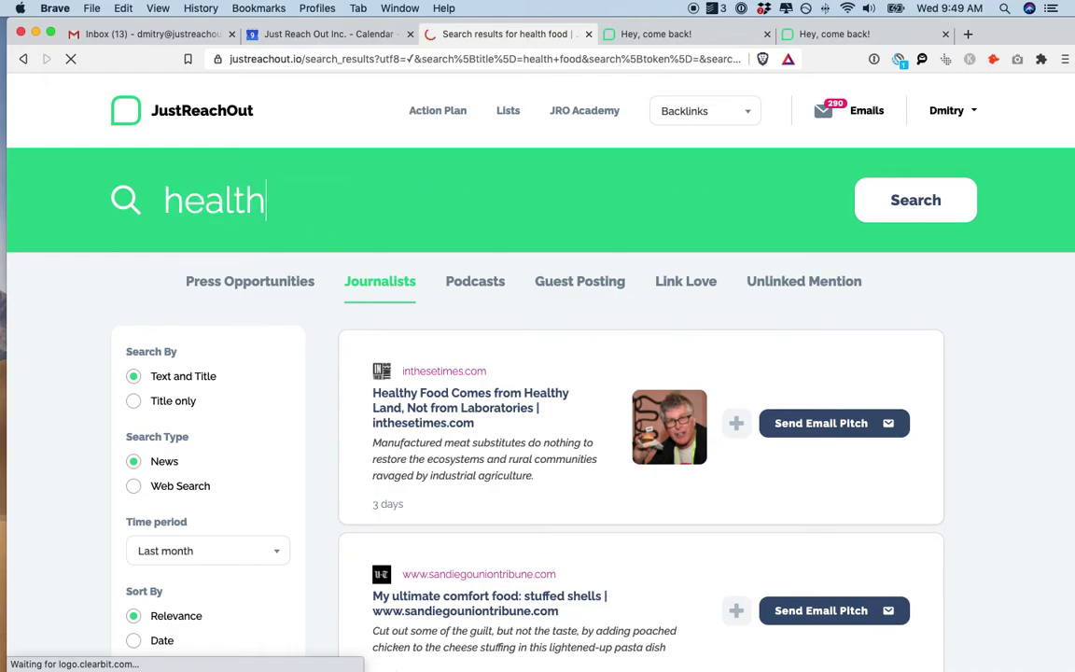
text(nu)
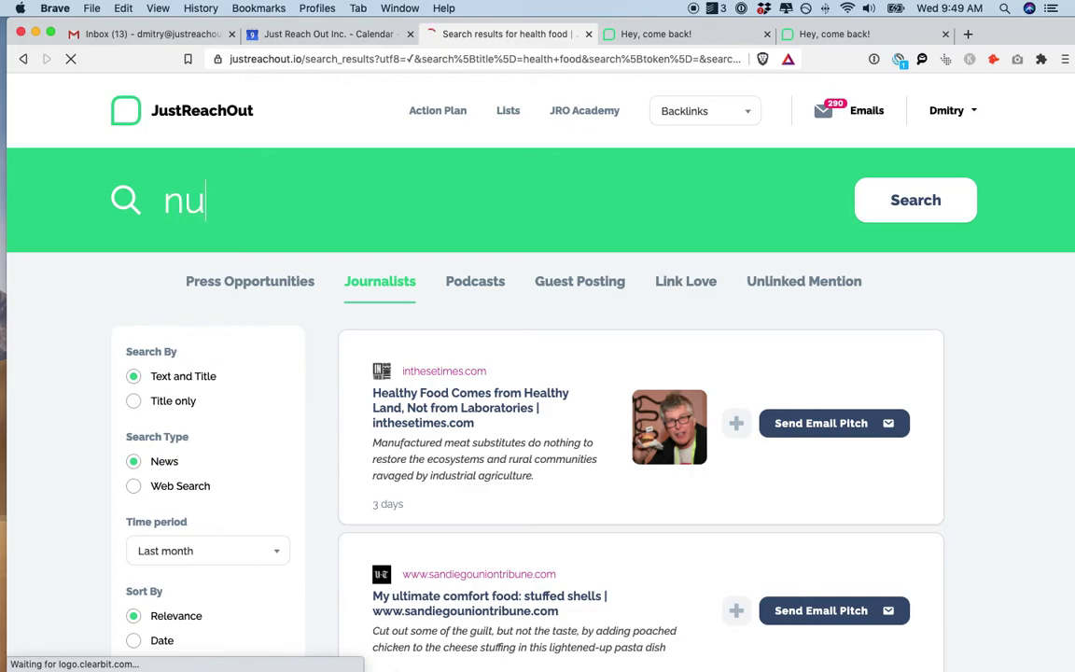
text(t butter)
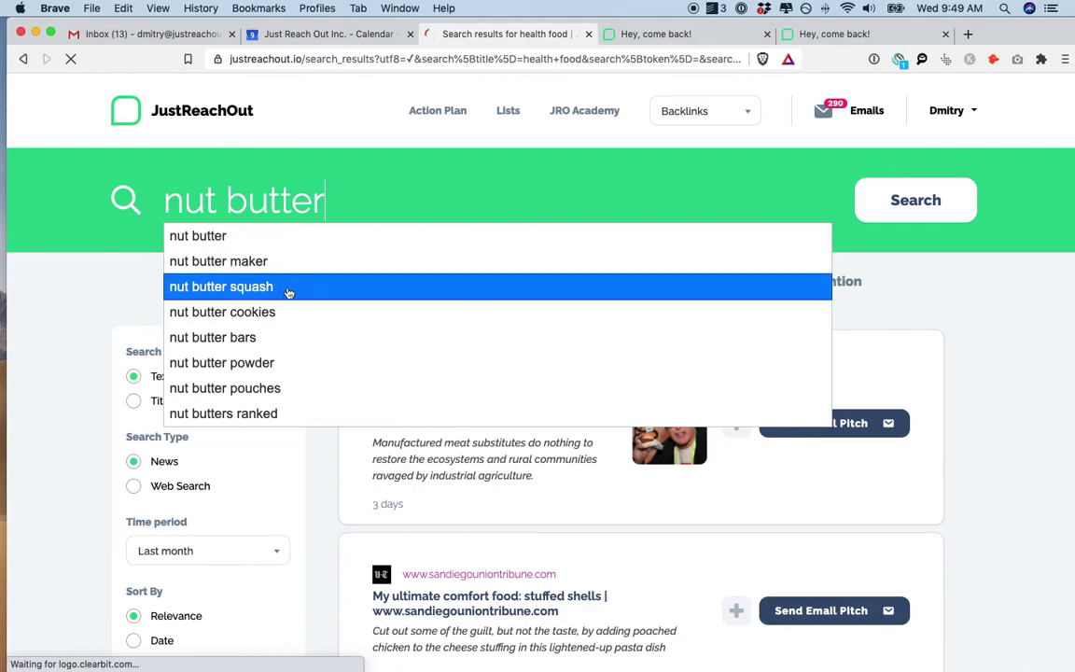
Step: Put "best" before the query, choose the suggestion "nut butters best for babies" and run the journalist search
click(159, 191)
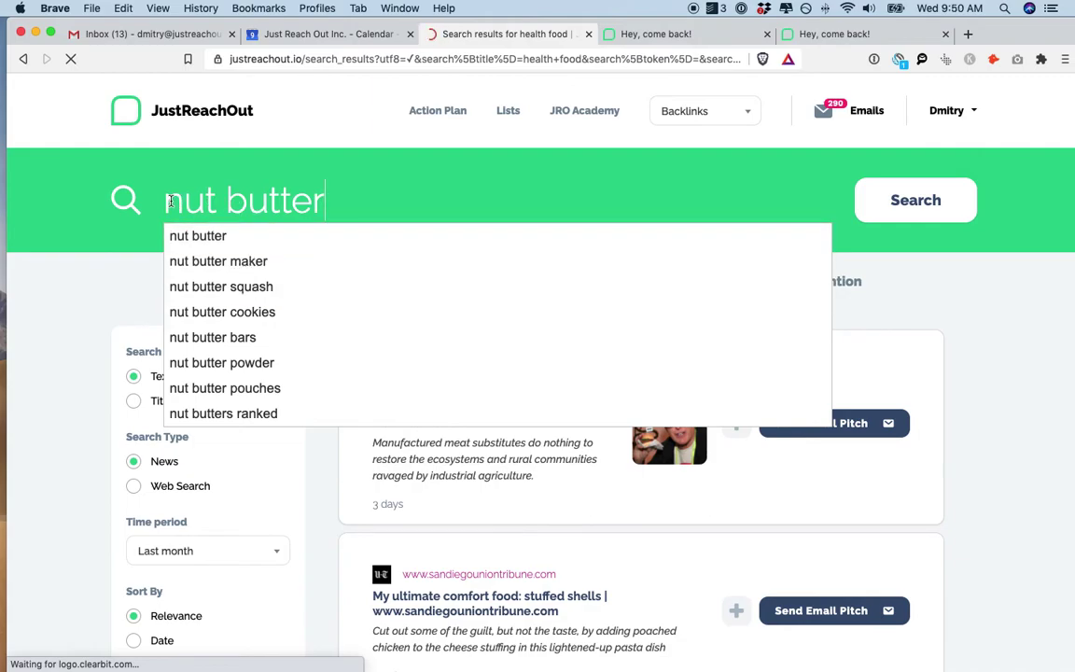
text(best)
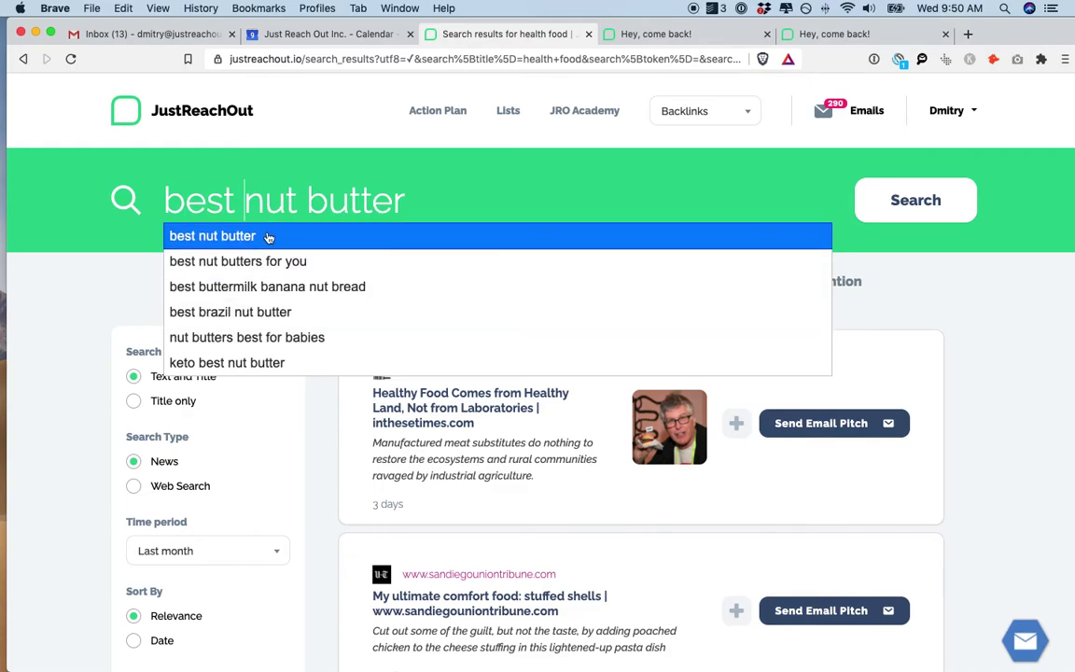
click(278, 338)
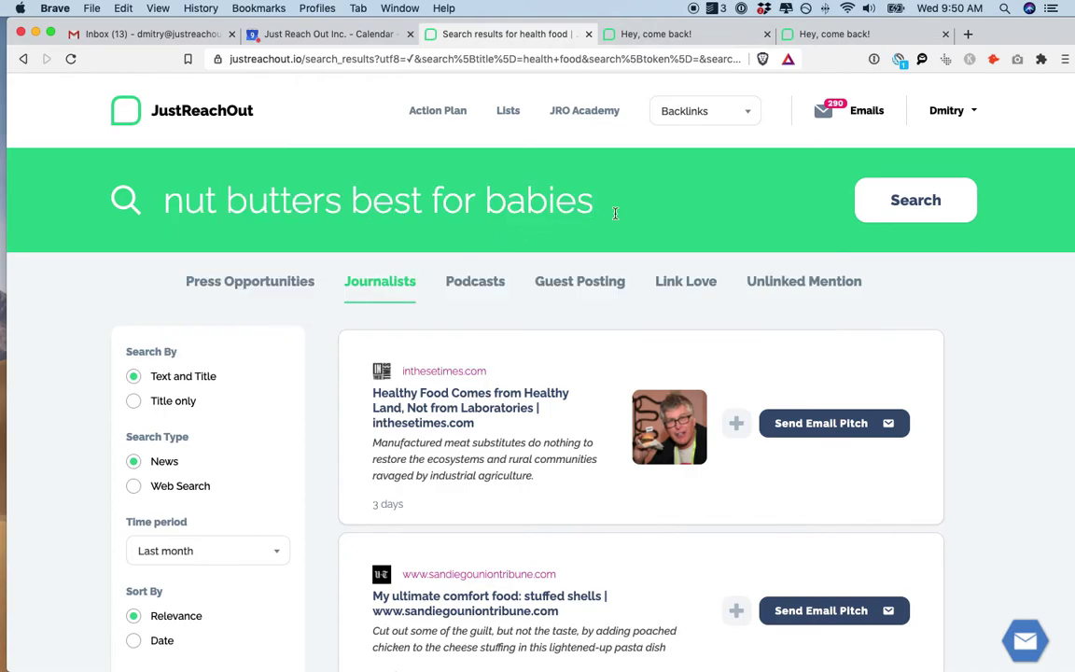
click(893, 204)
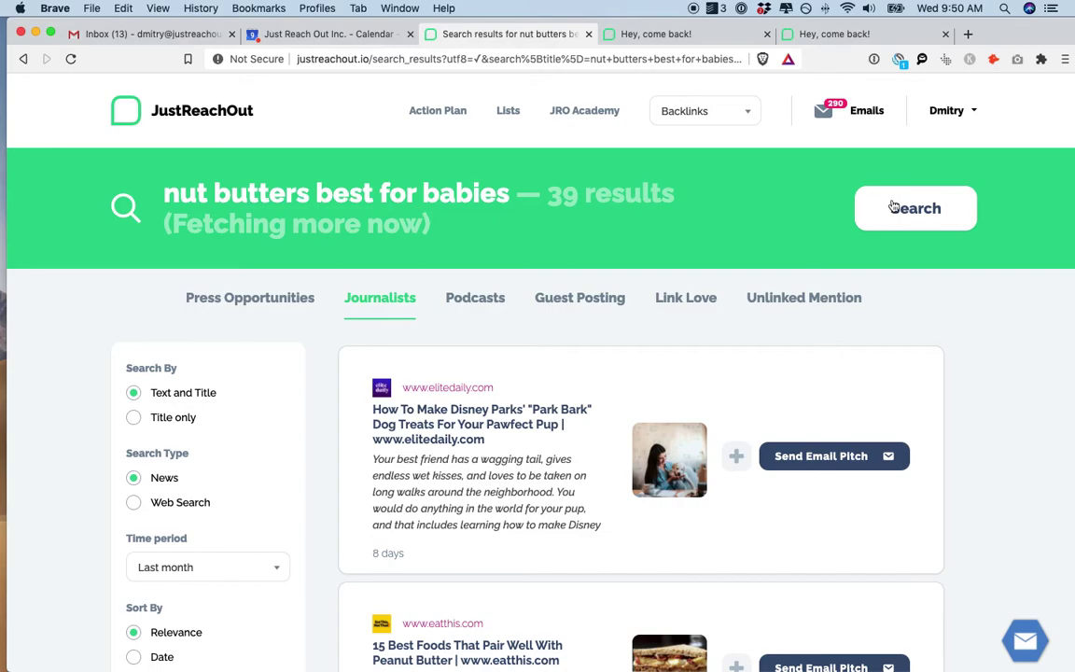
Step: Look through the journalist articles found for "nut butters best for babies" and judge how relevant they are
scroll(892, 206, down, 3)
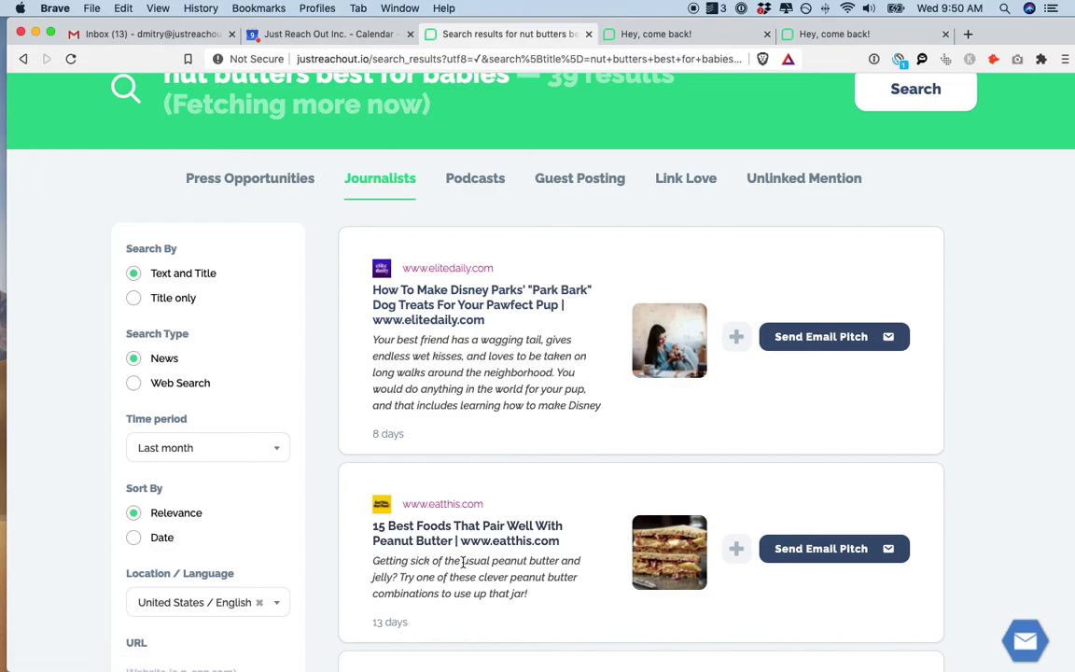
scroll(461, 575, down, 1)
scroll(461, 575, down, 3)
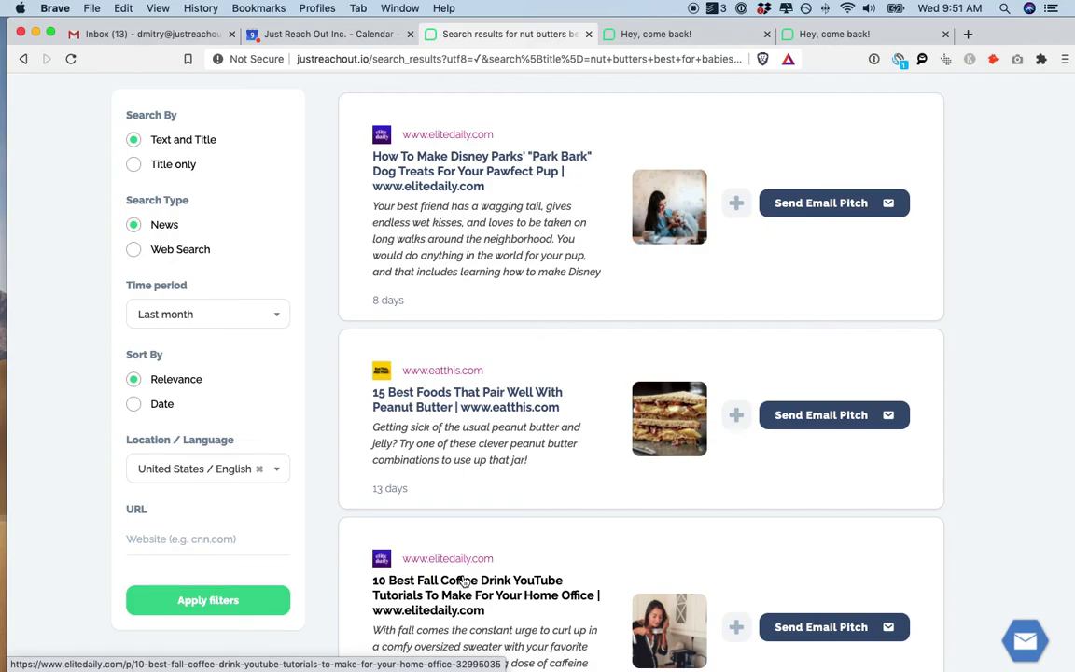
scroll(463, 582, up, 3)
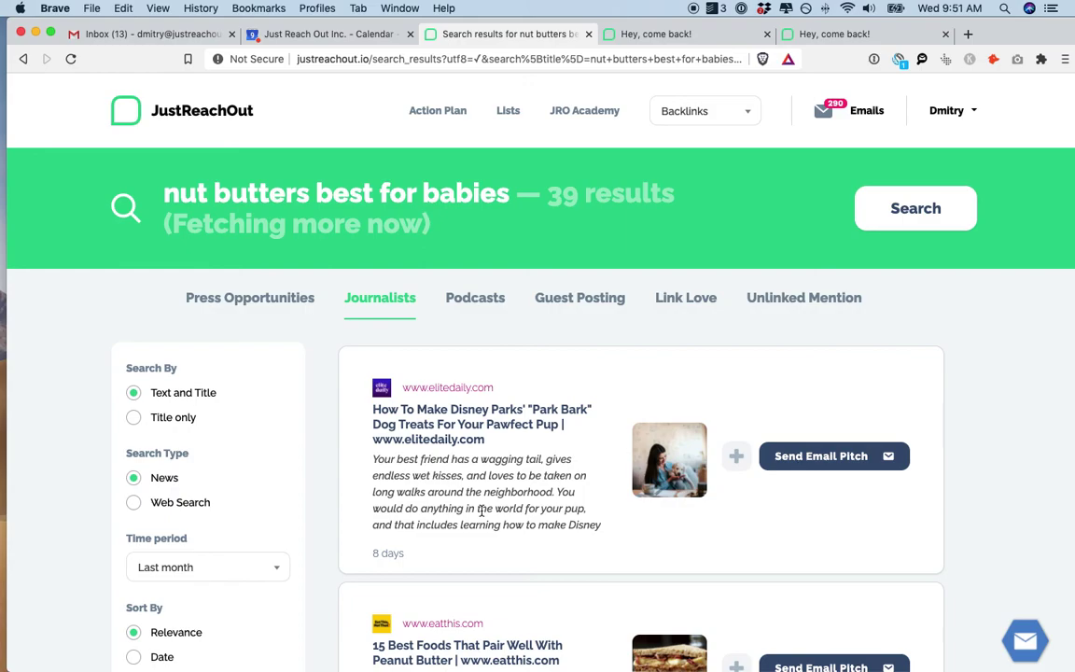
scroll(481, 510, down, 10)
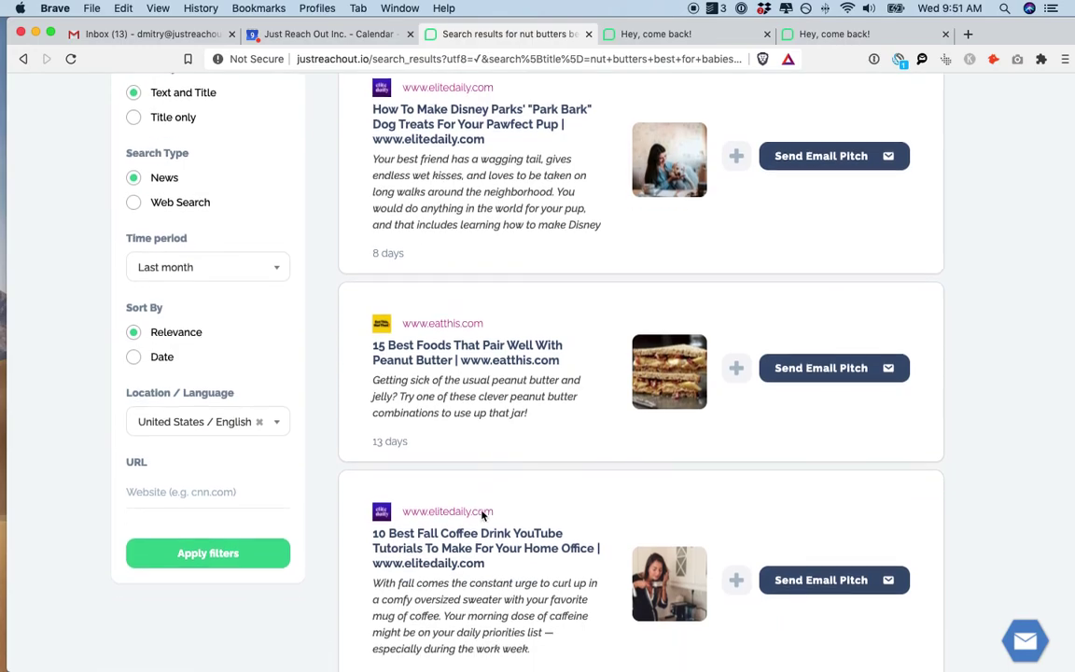
scroll(480, 427, up, 6)
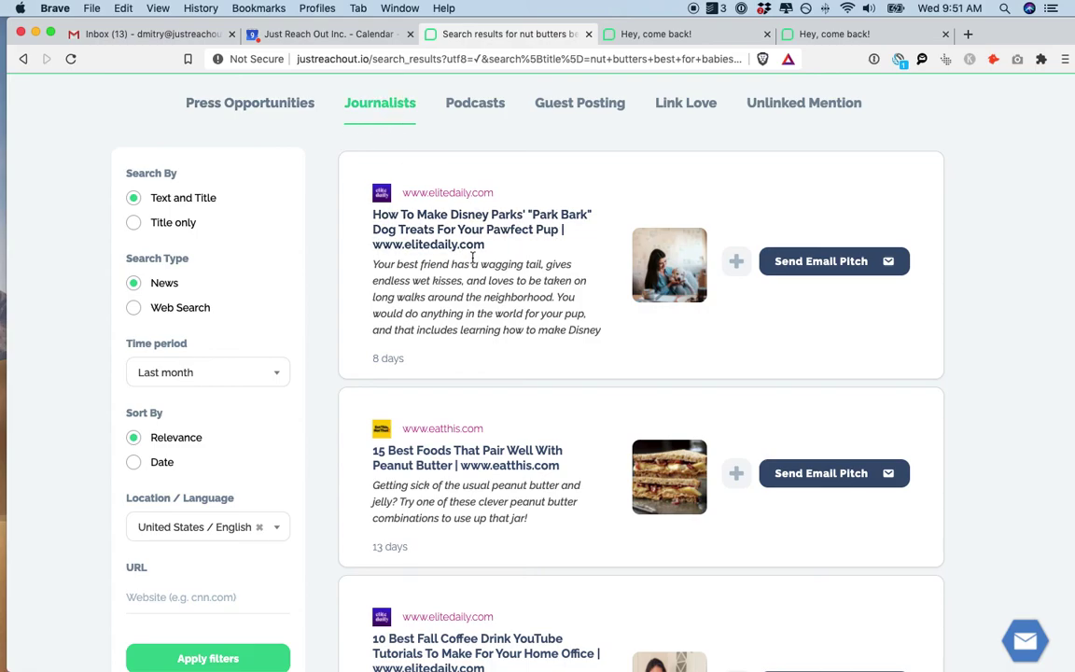
scroll(472, 259, up, 4)
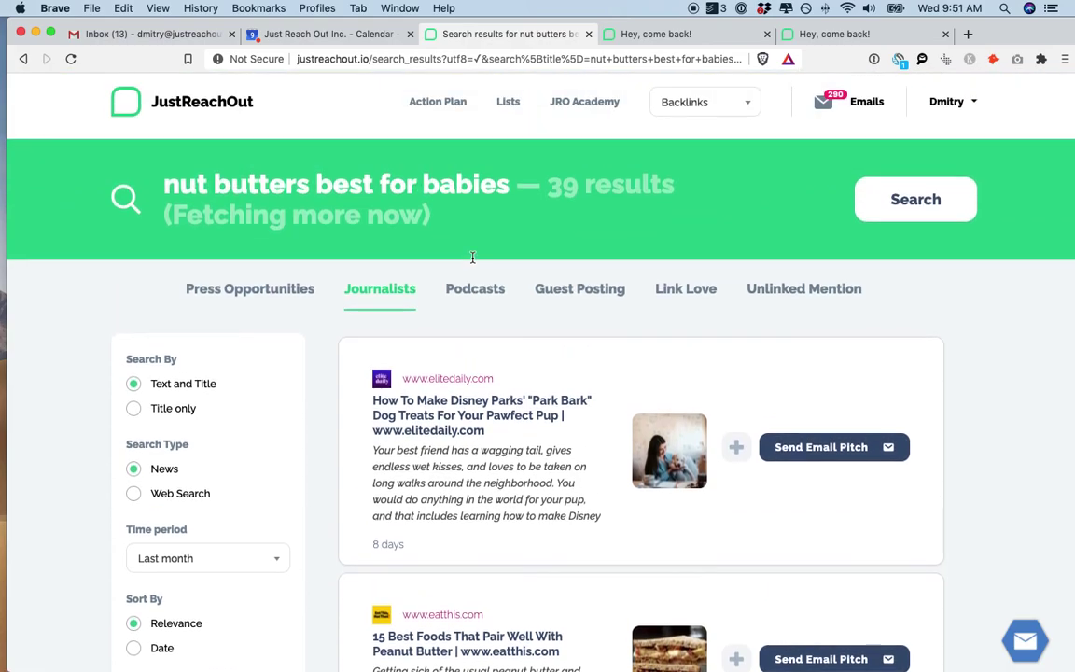
Step: Cut "for babies" from the search query and choose the suggestion "nut butters smoothie"
double_click(444, 190)
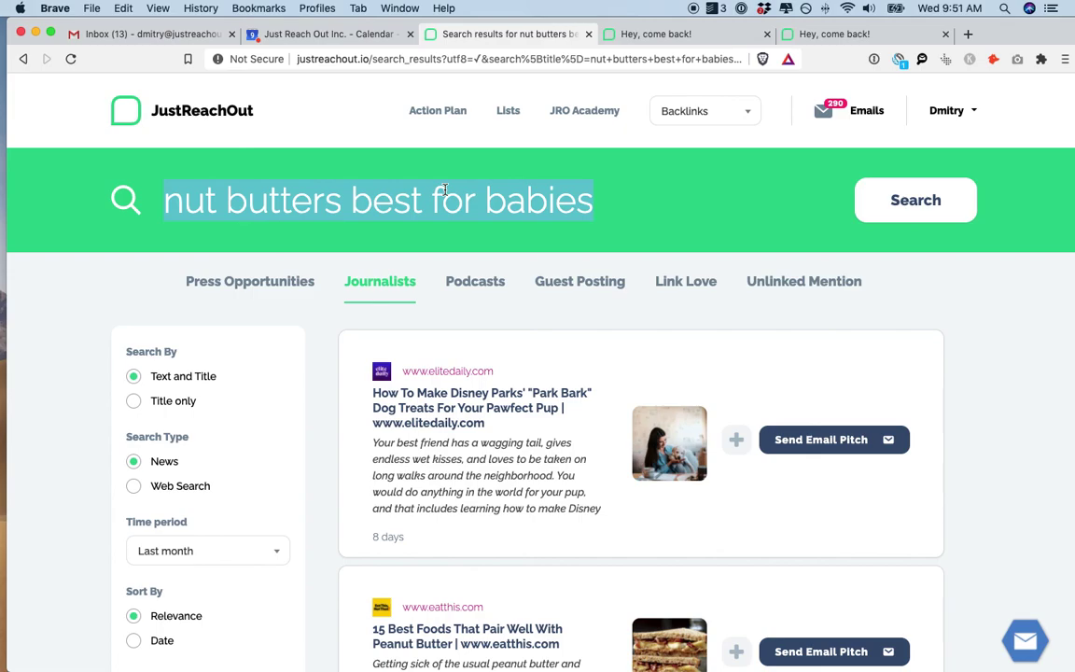
click(444, 190)
key(shift+End)
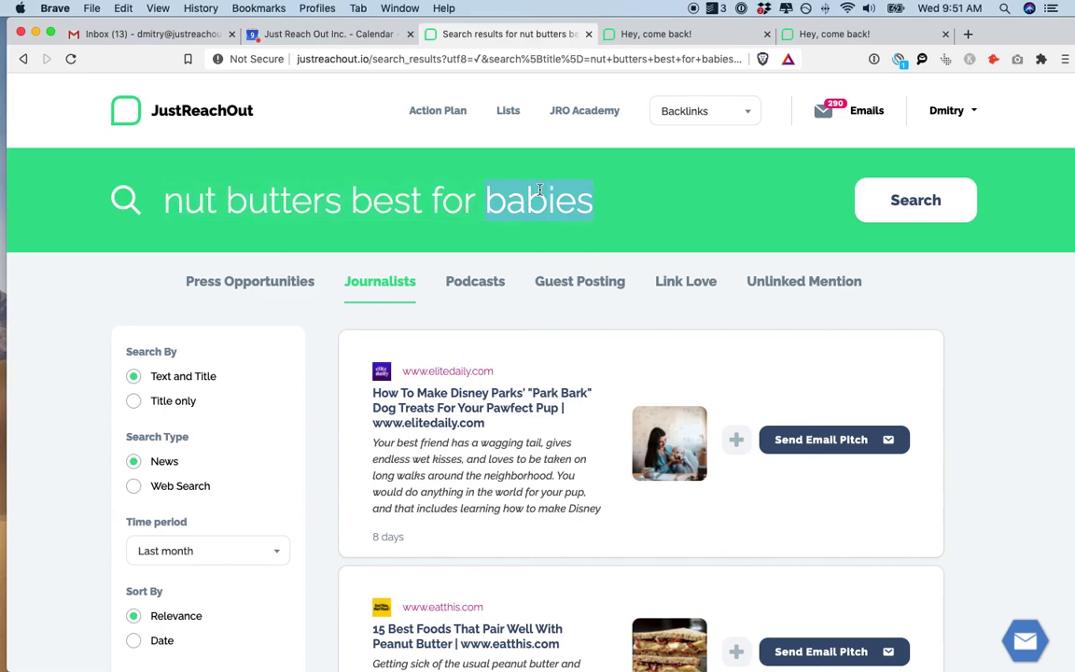
key(BackSpace)
key(BackSpace)
key(BackSpace)
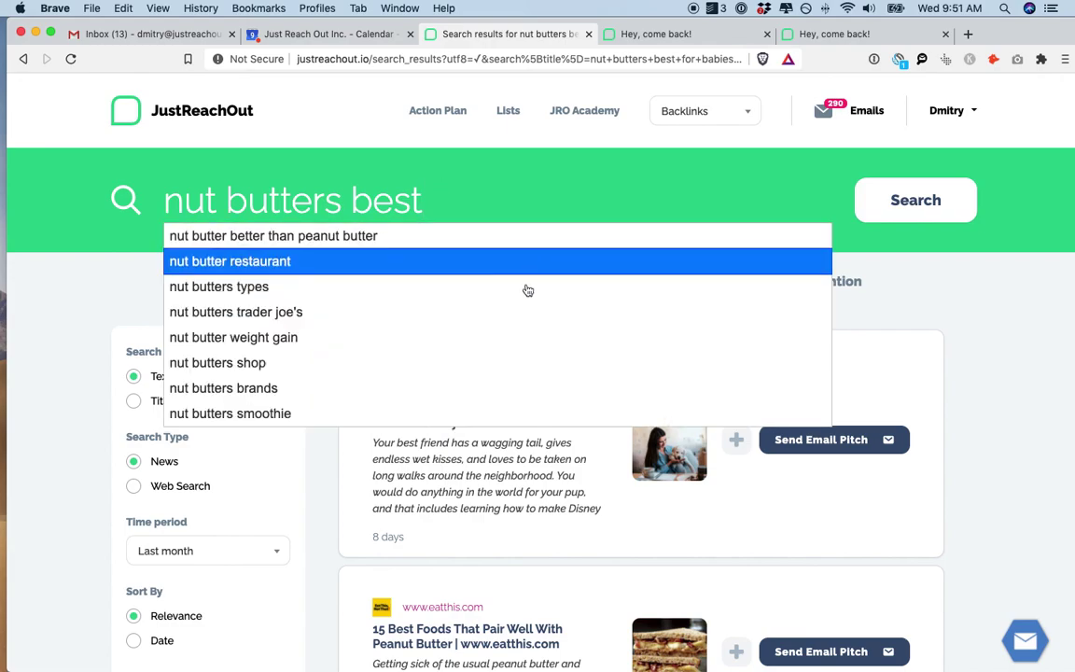
click(512, 417)
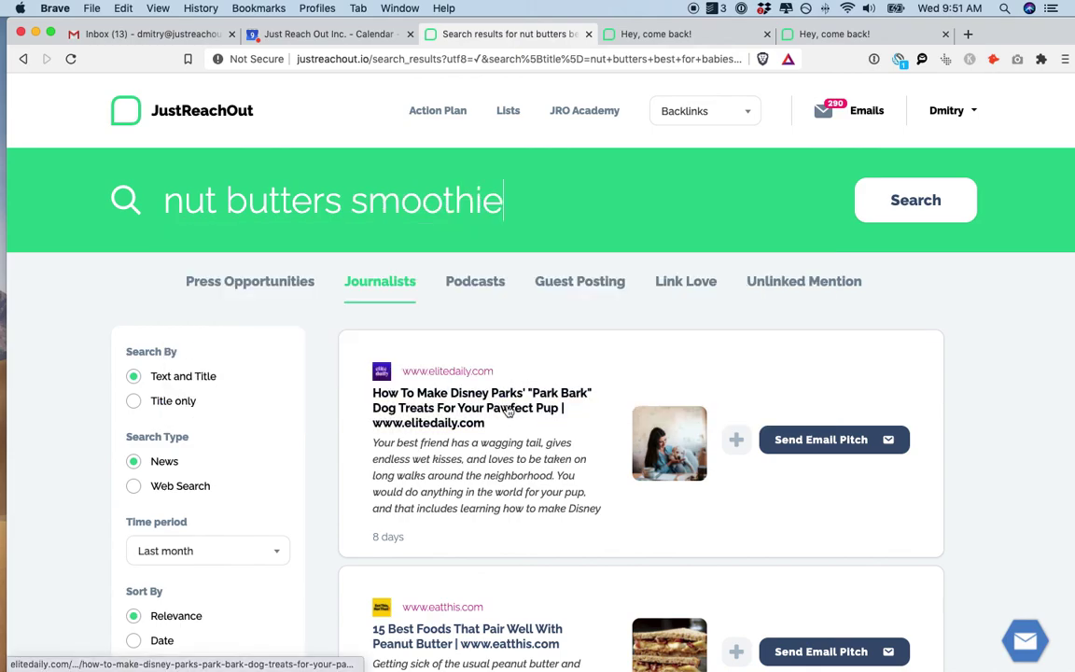
Step: Remove "smoothie" from the journalist search query so that it reads "nut butters"
click(446, 204)
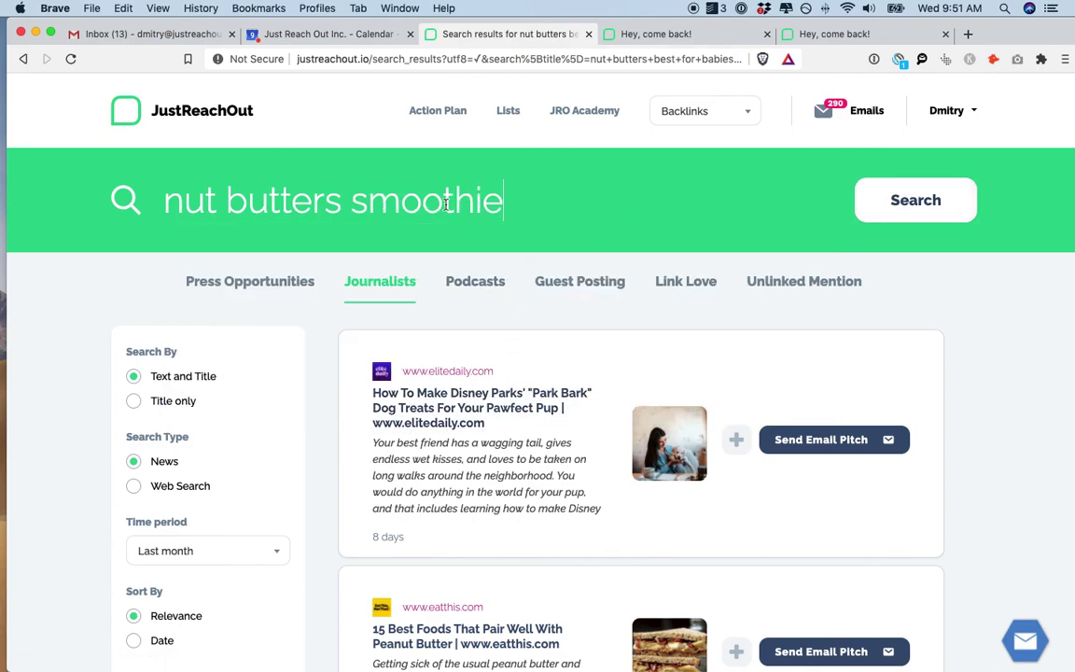
double_click(446, 203)
key(BackSpace)
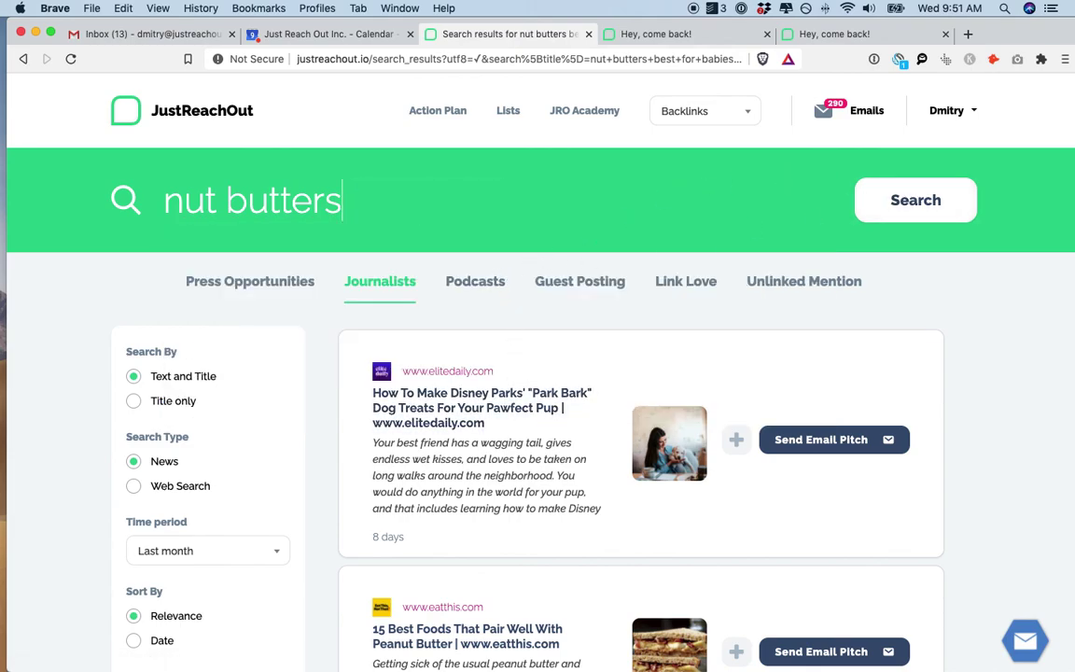